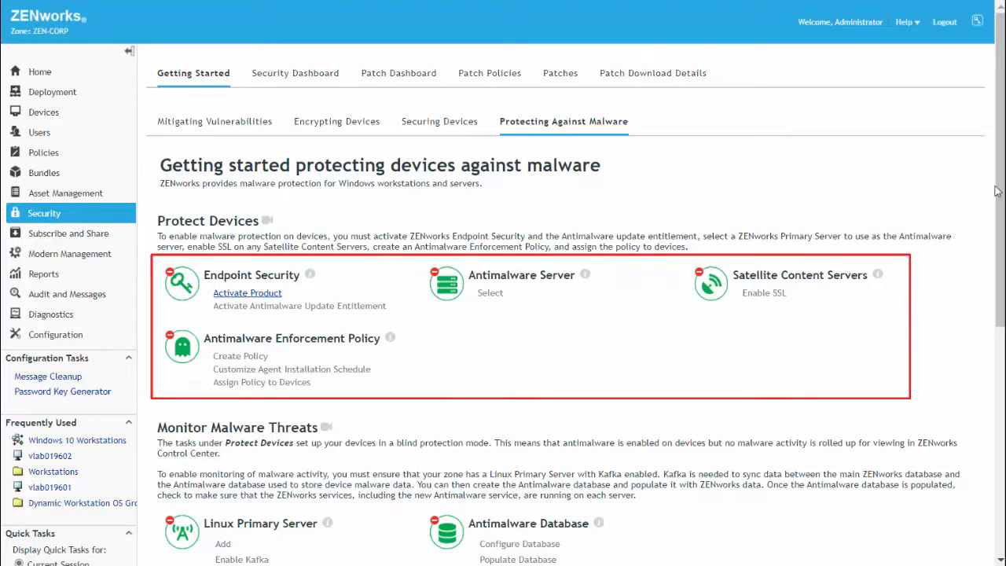
# Step: Open product activation for Endpoint Security and choose to evaluate the product with Use Evaluation enabled
pyautogui.scroll(-3, 974, 197)
pyautogui.scroll(-3, 503, 283)
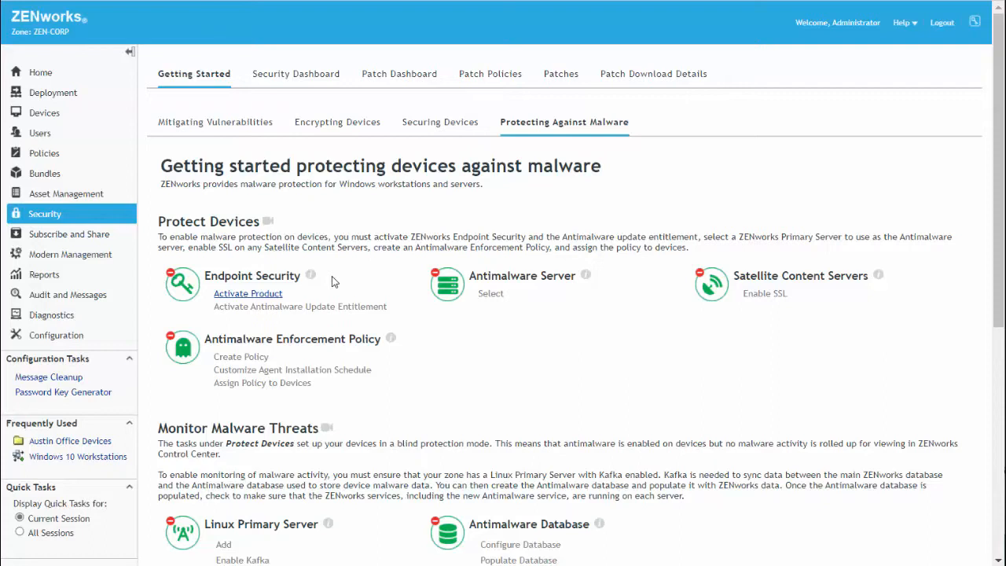
pyautogui.click(255, 295)
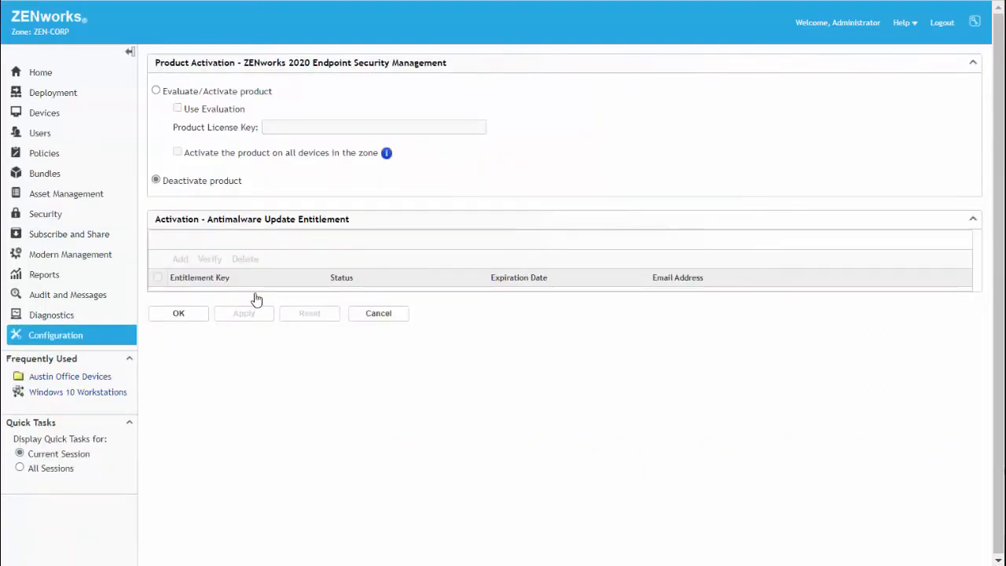
pyautogui.click(156, 92)
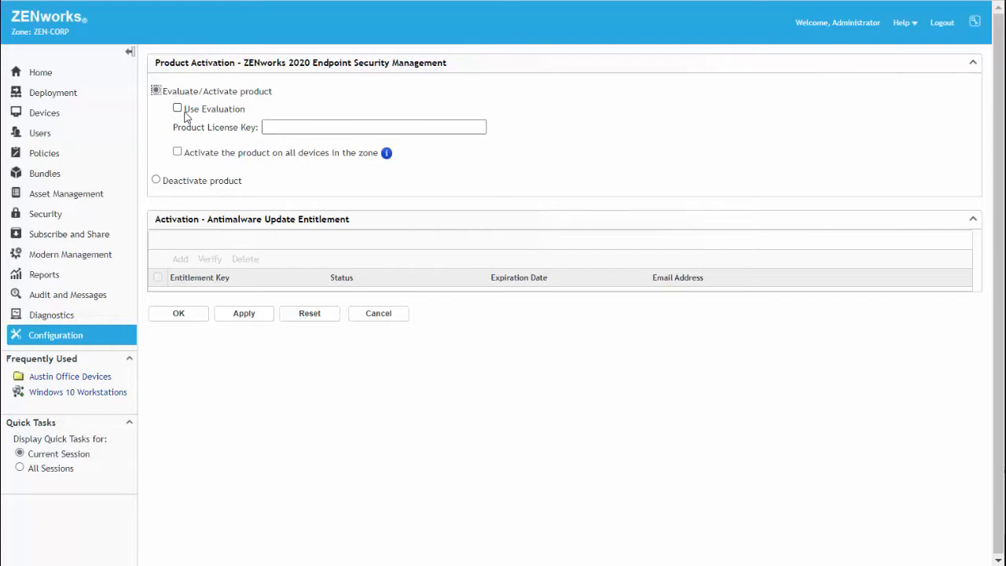
pyautogui.click(177, 109)
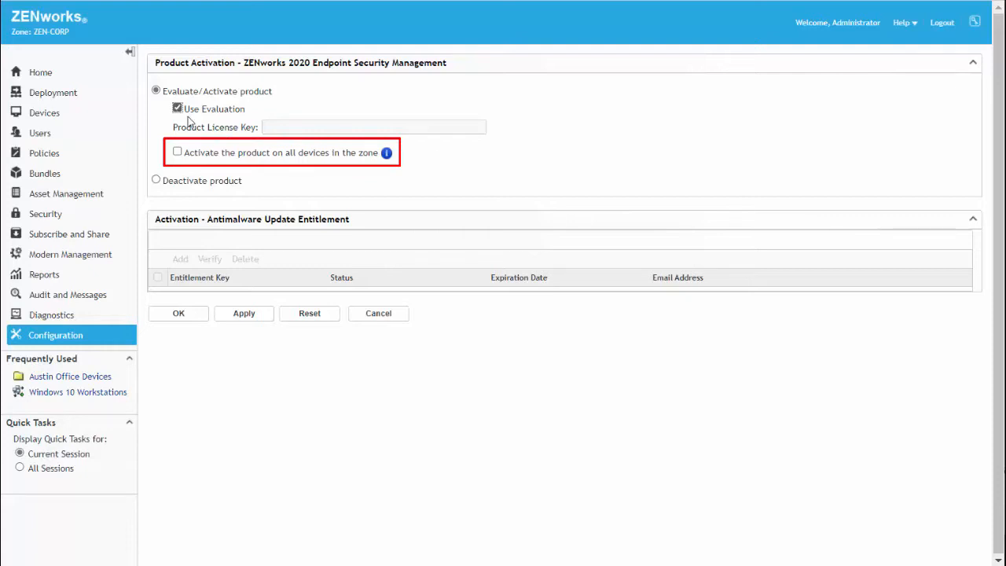
# Step: Read the help information for the option to activate the product on all devices in the zone
pyautogui.moveTo(389, 155)
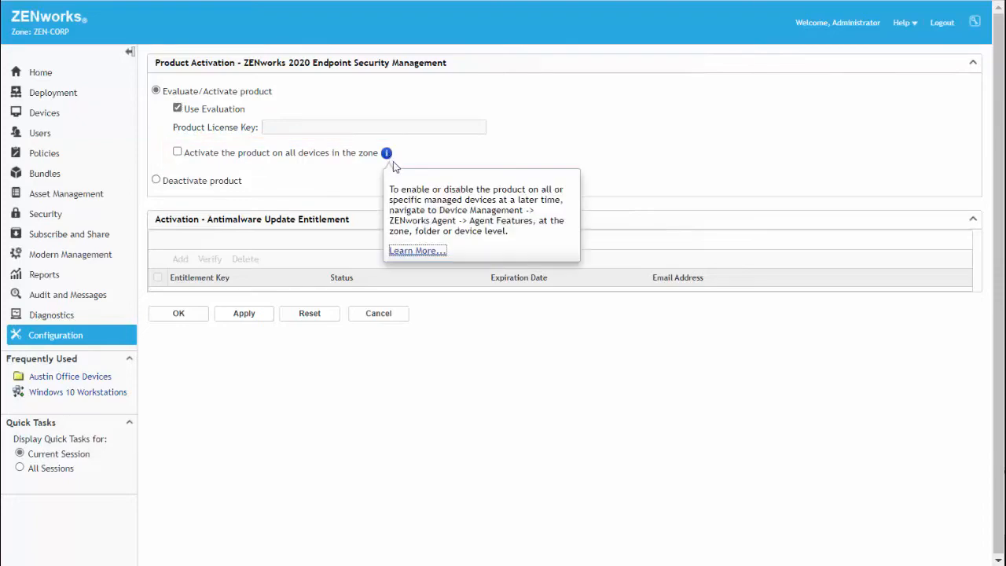
pyautogui.click(423, 256)
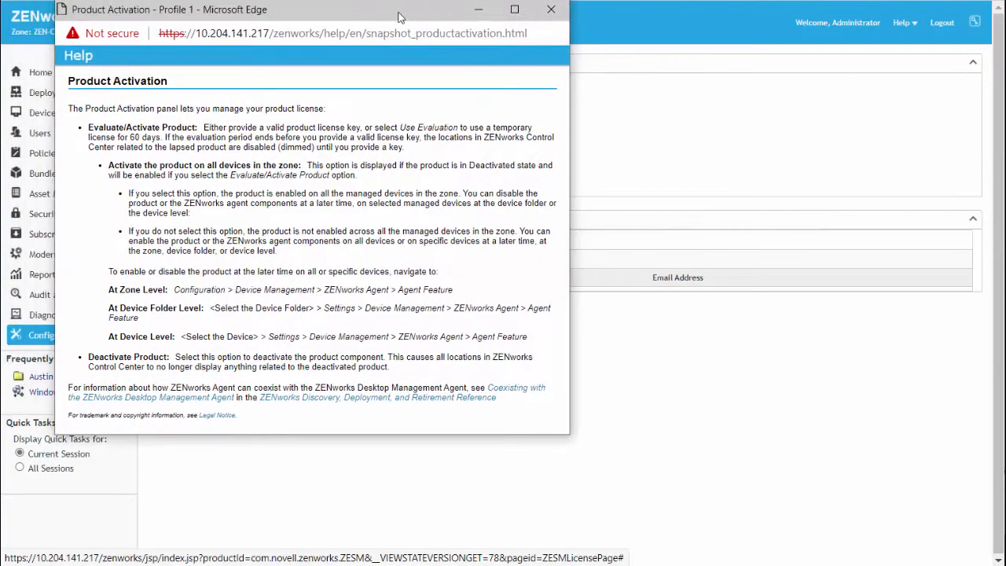
pyautogui.click(551, 12)
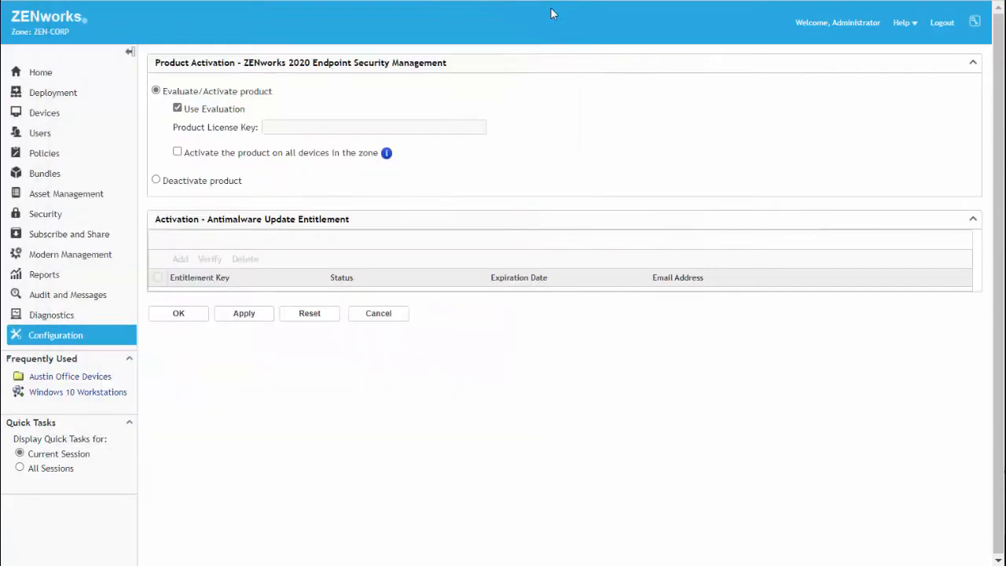
pyautogui.click(389, 154)
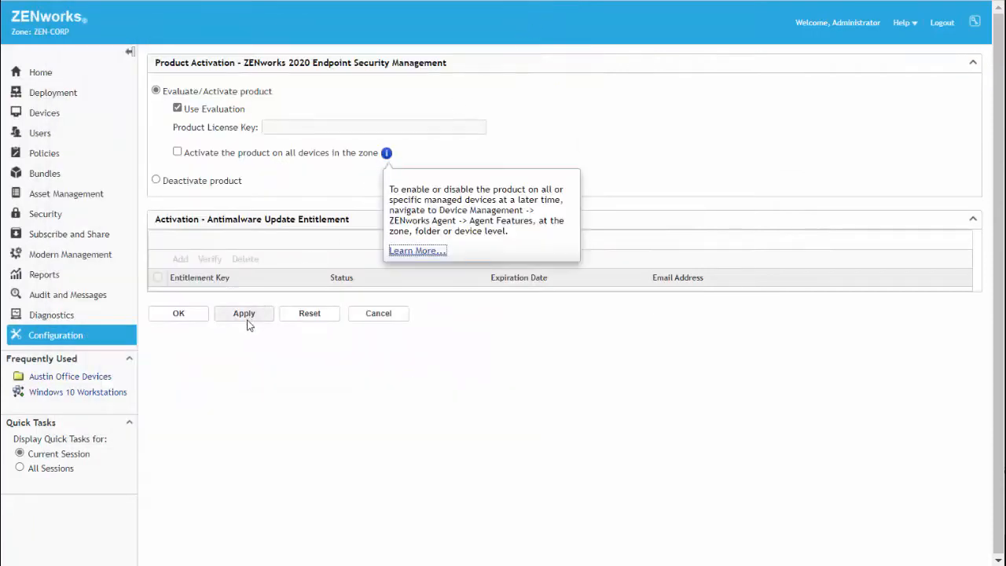
# Step: Apply and confirm the evaluation activation of ZENworks 2020 Endpoint Security Management, then close the activation page
pyautogui.click(247, 320)
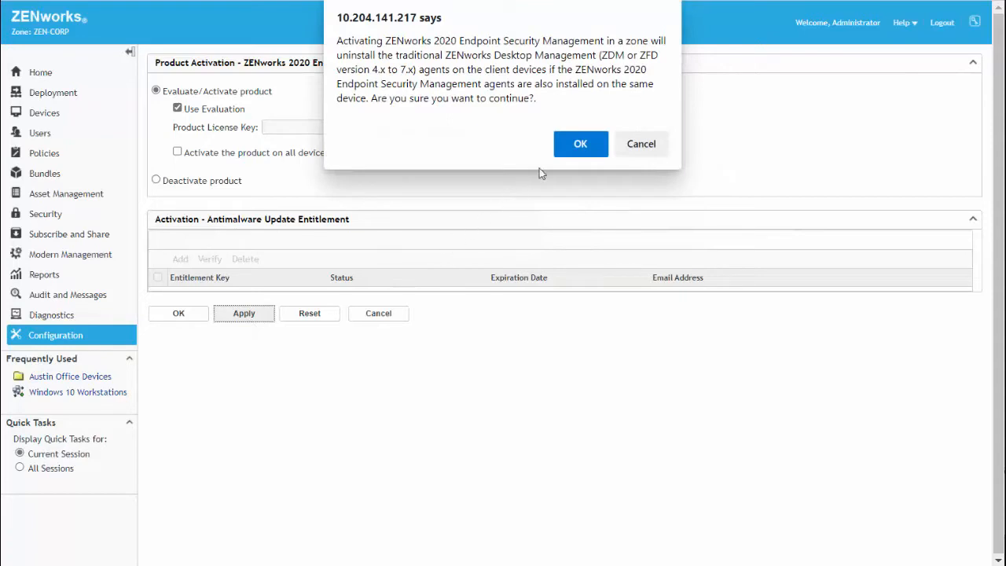
pyautogui.click(580, 145)
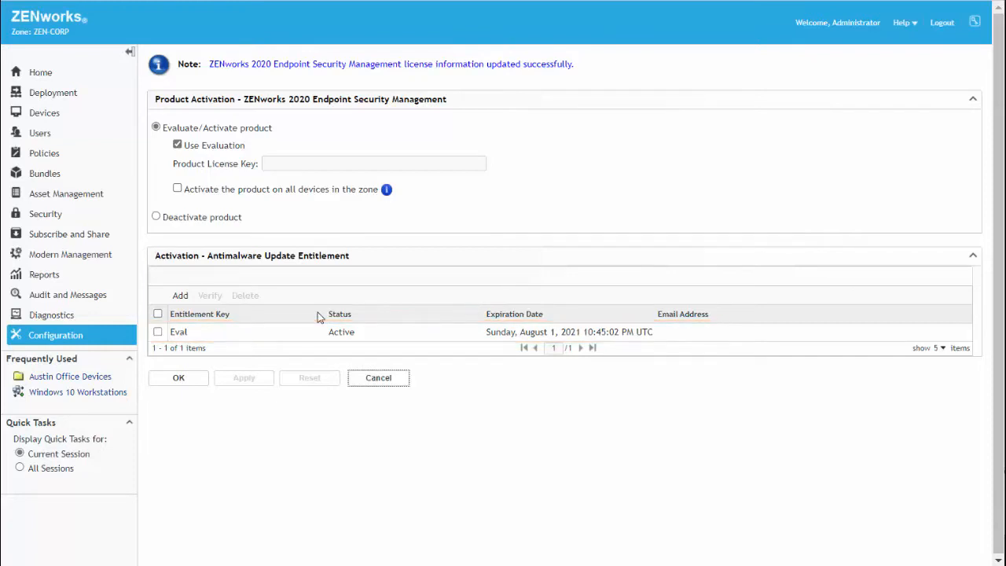
pyautogui.click(187, 381)
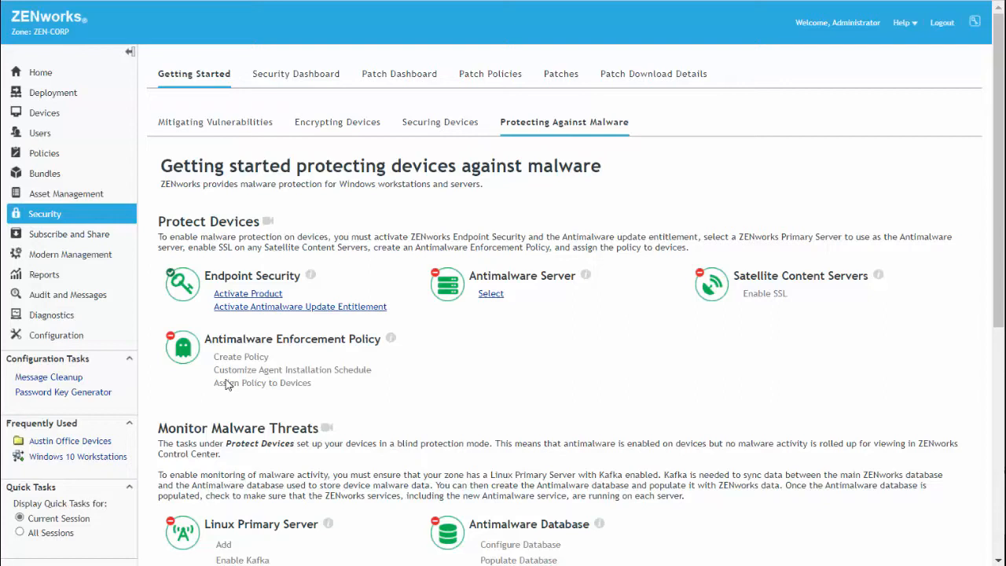
# Step: Select the primary server vlab019650 as the Antimalware Server and save the antimalware configuration
pyautogui.click(489, 295)
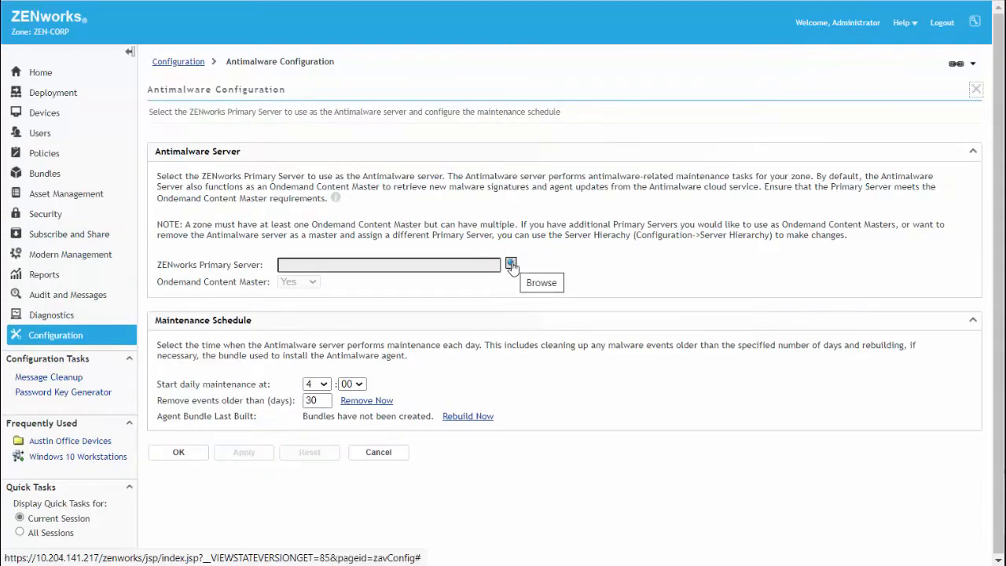
pyautogui.click(511, 264)
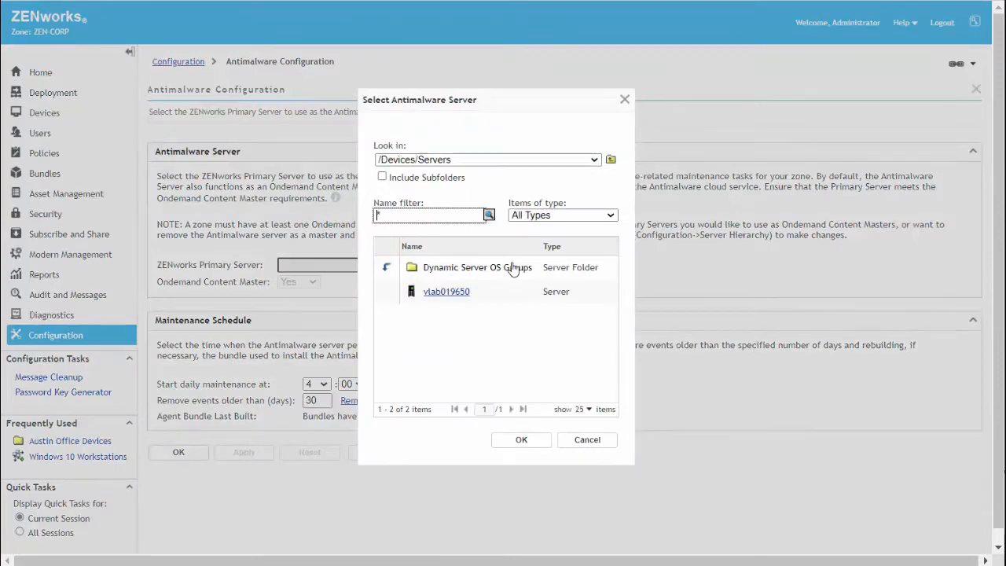
pyautogui.click(462, 300)
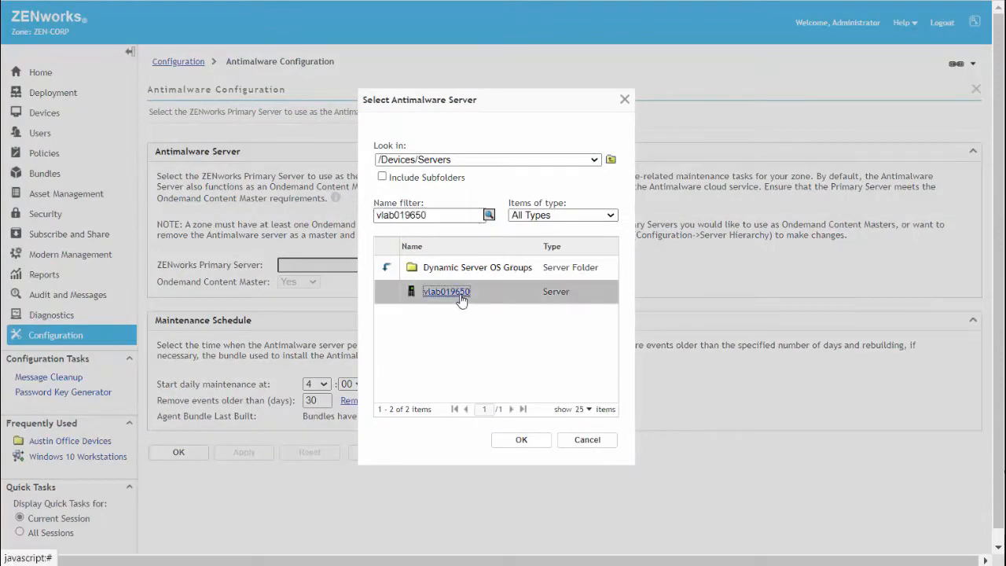
pyautogui.click(521, 442)
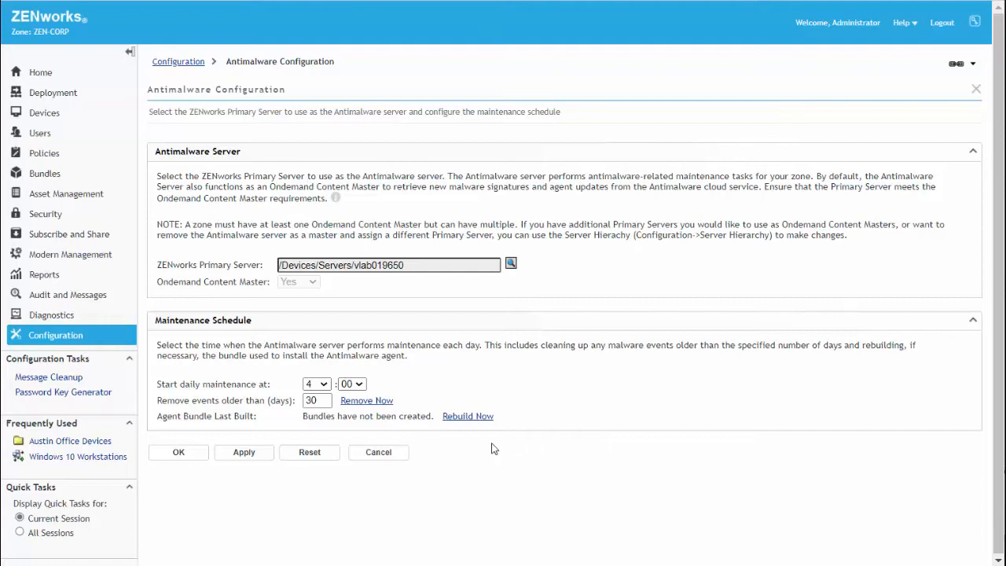
pyautogui.click(189, 457)
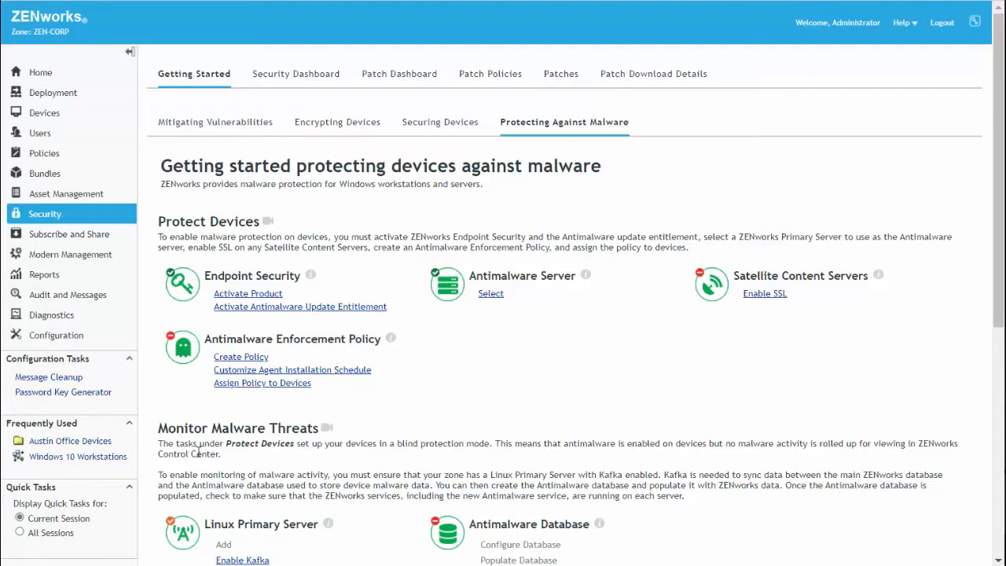
# Step: Enable SSL for secure data transport in the Content role of satellite server vlab019604, located beneath primary server vlab019650
pyautogui.click(768, 297)
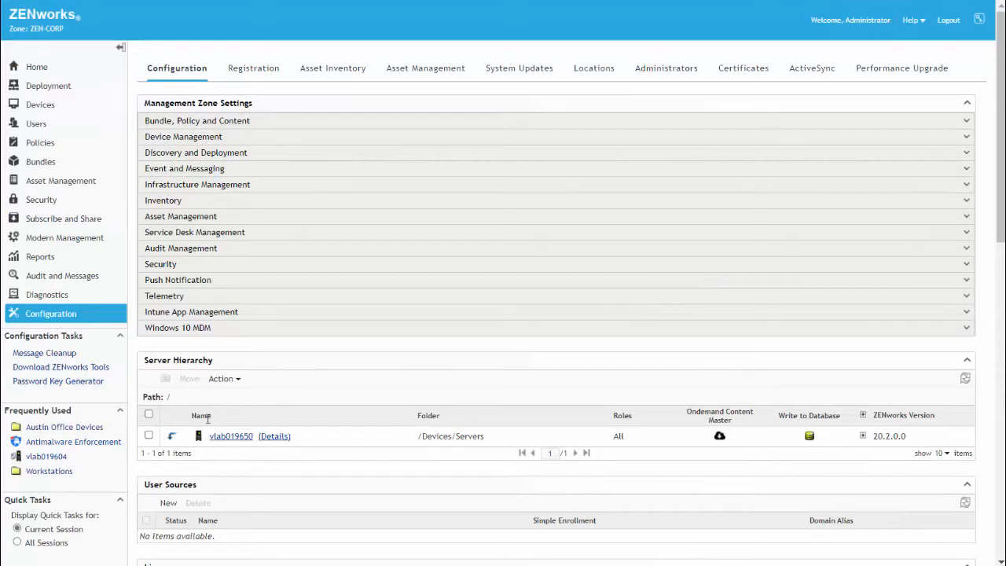
pyautogui.click(171, 437)
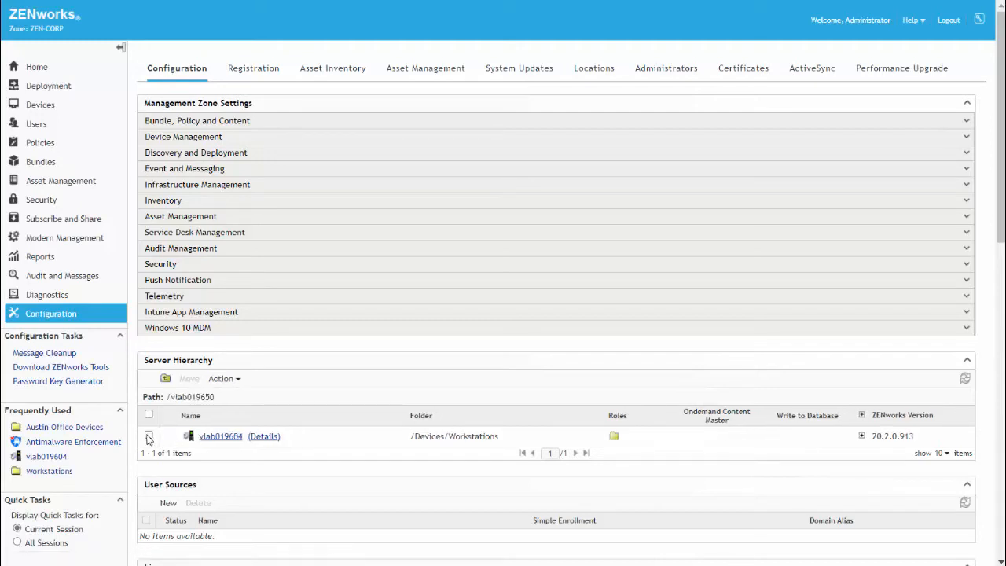
pyautogui.click(148, 436)
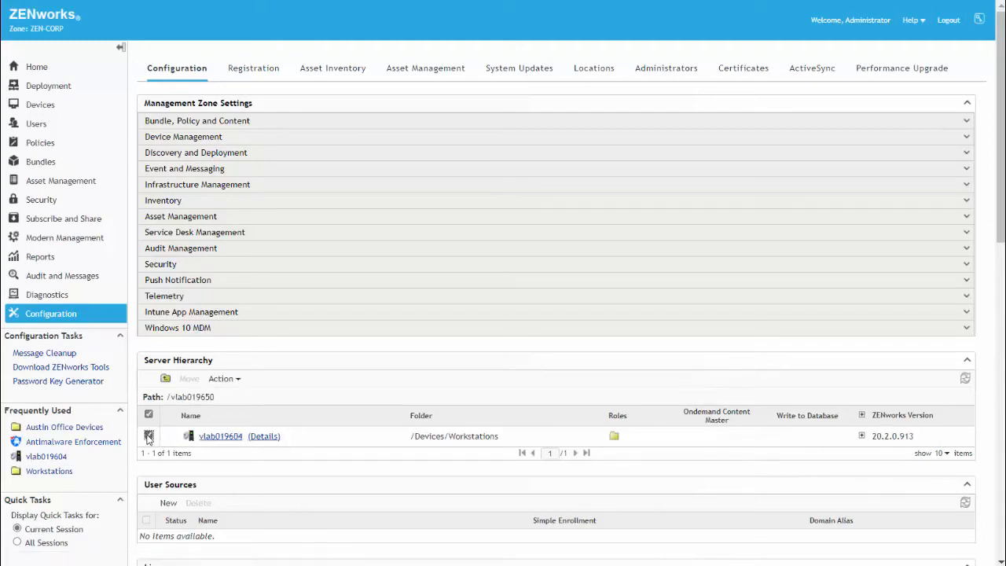
pyautogui.click(238, 380)
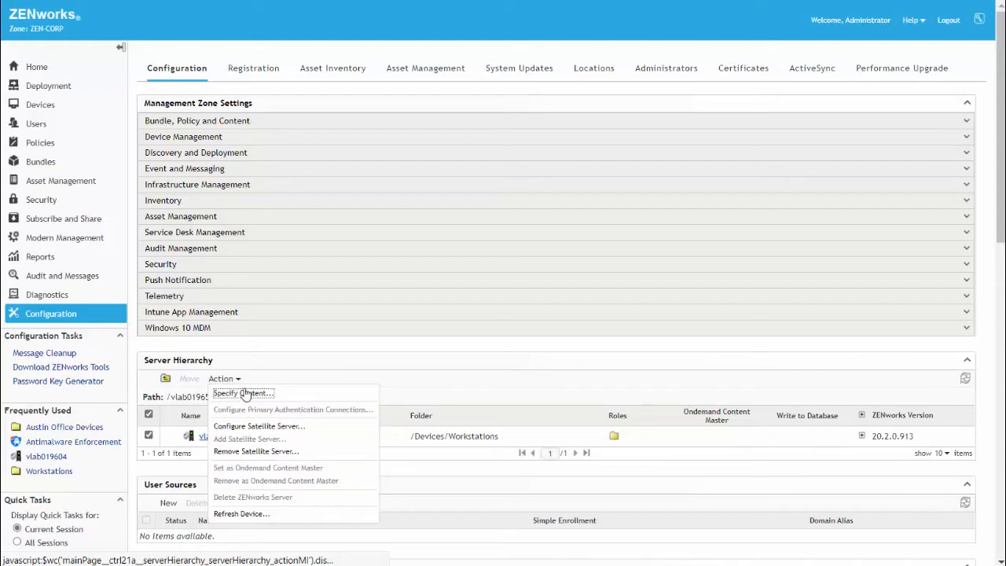
pyautogui.click(260, 426)
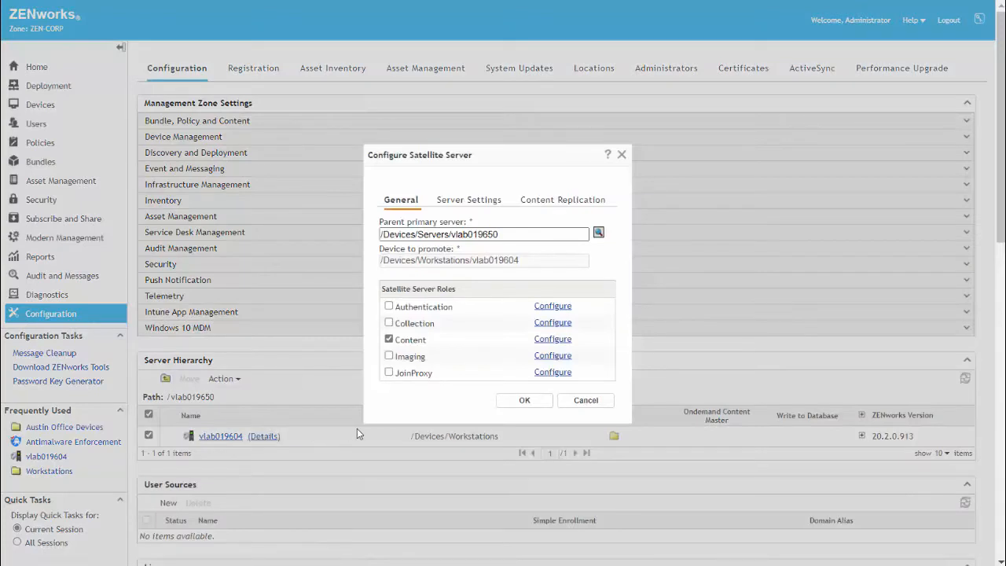
pyautogui.click(559, 345)
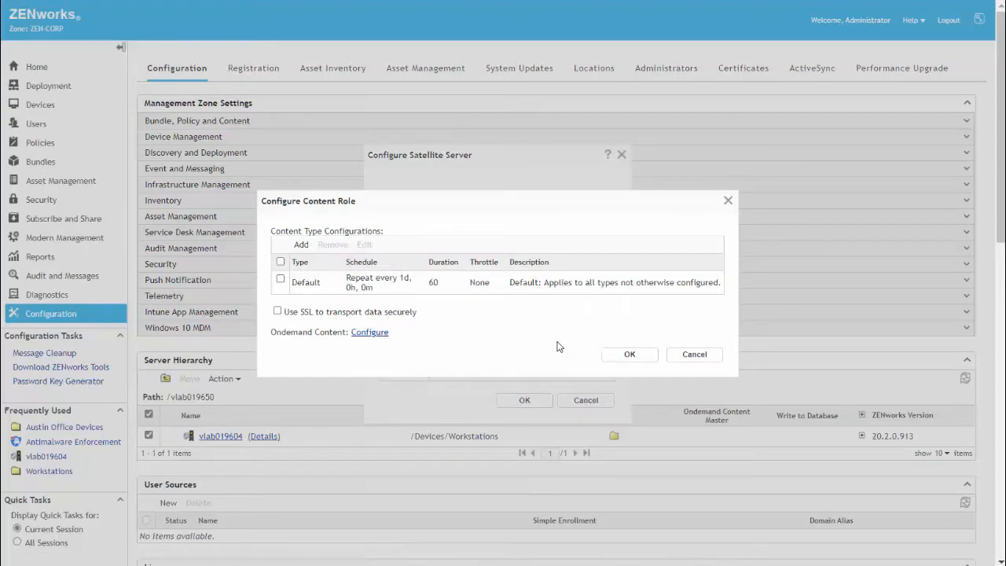
pyautogui.click(279, 312)
pyautogui.click(621, 360)
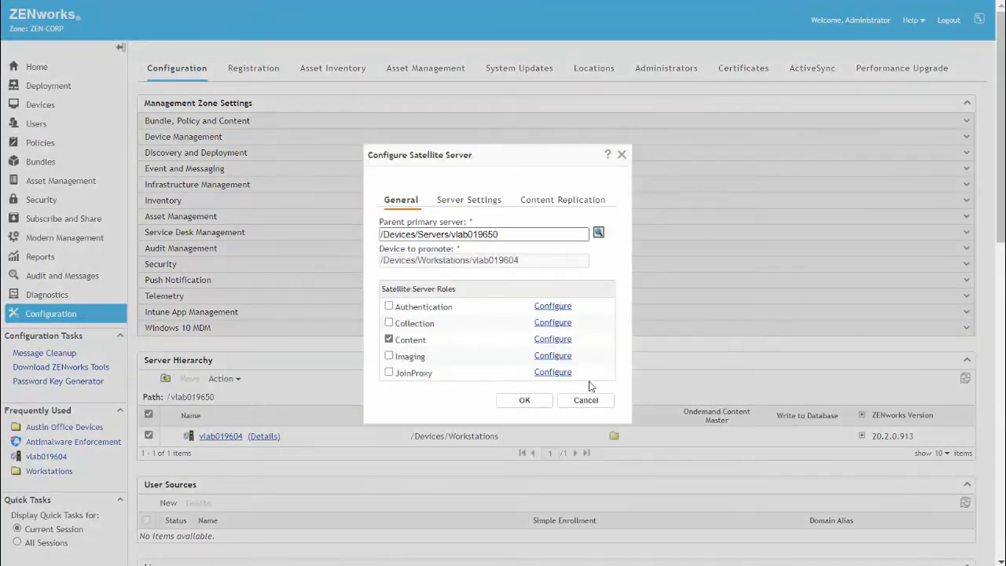
pyautogui.click(534, 402)
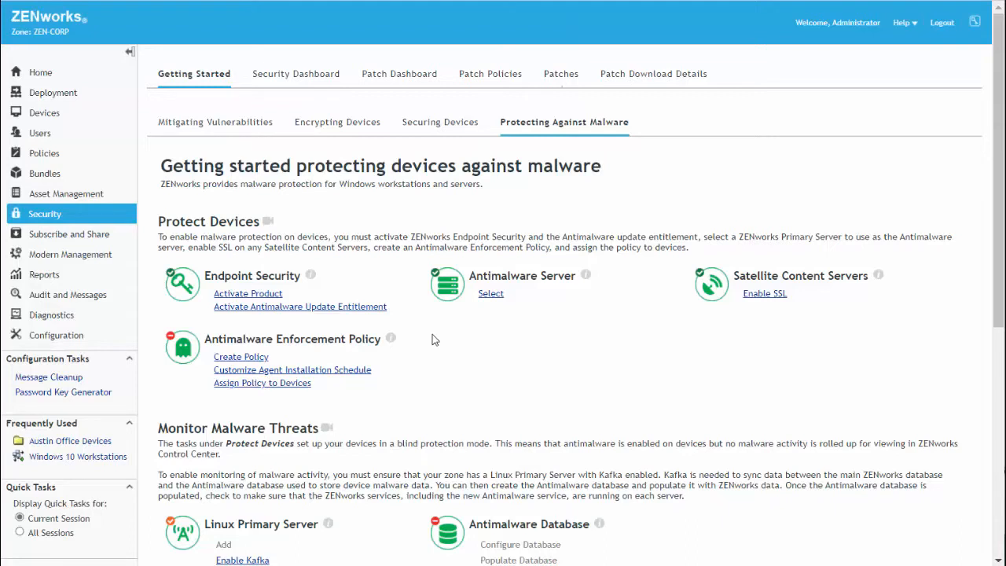
# Step: Start a new Windows Endpoint Security policy of type Antimalware Enforcement Policy and name it "Antimalware Enforcement"
pyautogui.click(257, 358)
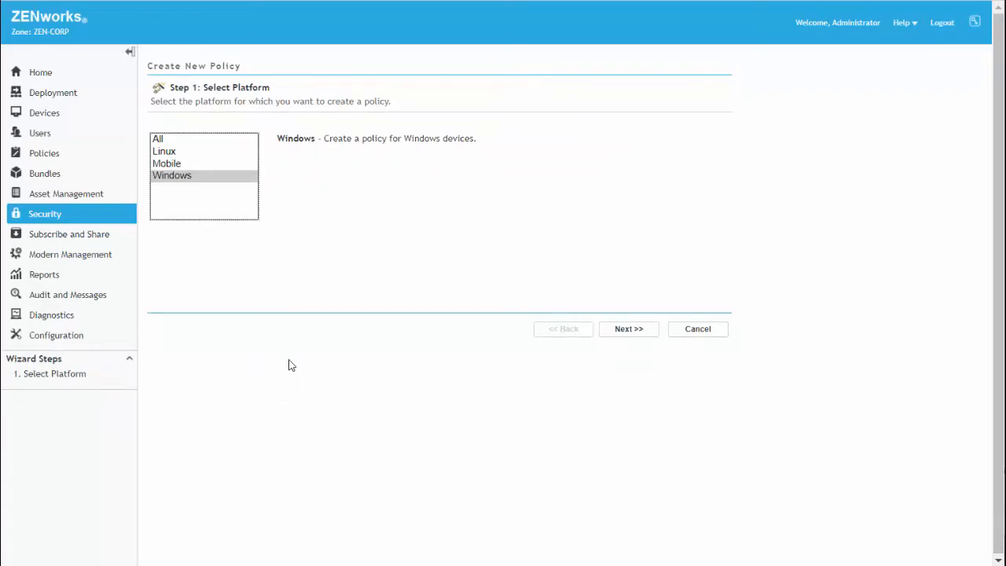
pyautogui.click(645, 329)
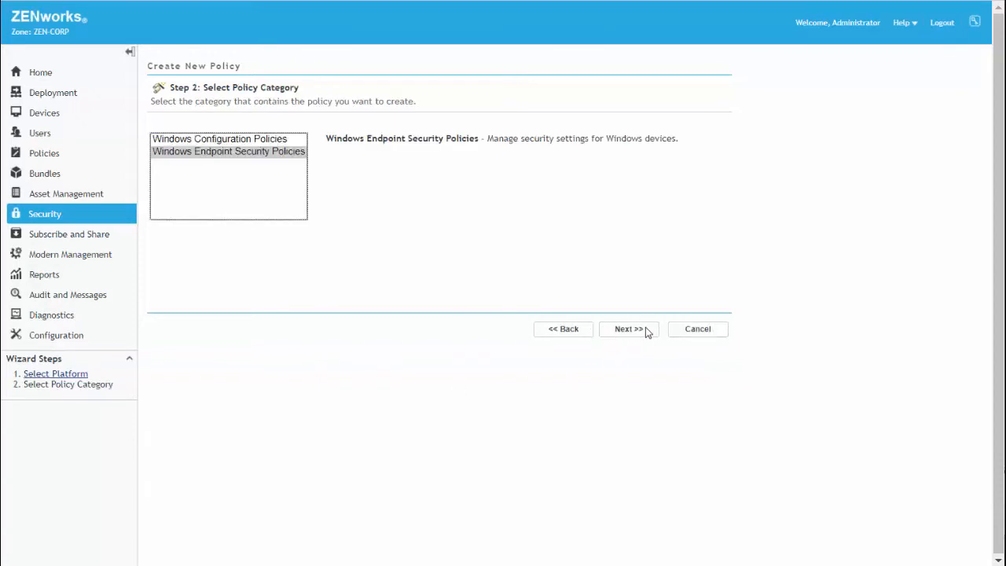
pyautogui.click(645, 328)
pyautogui.click(645, 329)
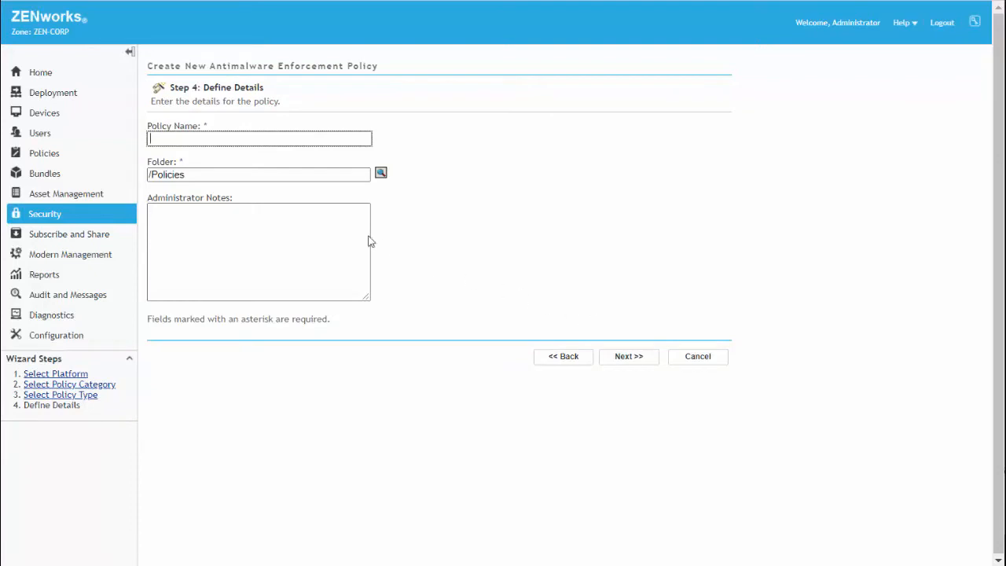
pyautogui.click(206, 140)
pyautogui.write('Antimalware Enforcemen')
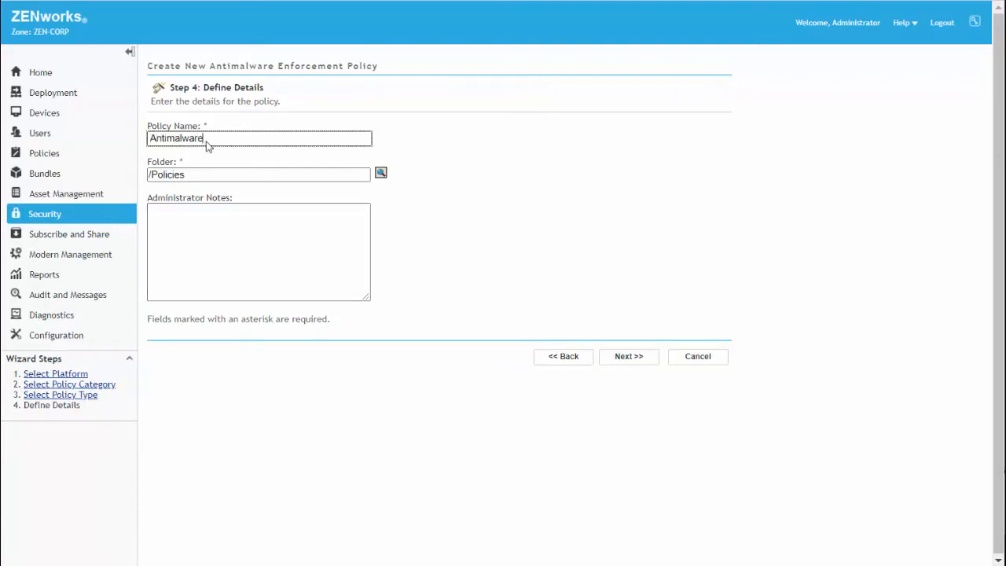
pyautogui.write('t')
pyautogui.click(629, 357)
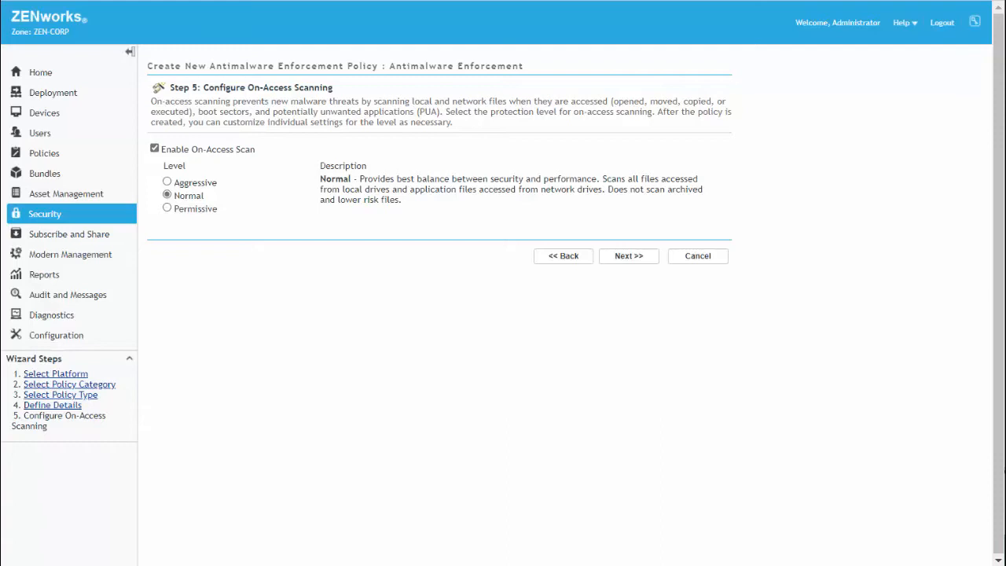
# Step: Accept the default on-access, on-demand, quarantine and scan exclusion settings, and create the policy as a sandbox
pyautogui.click(630, 258)
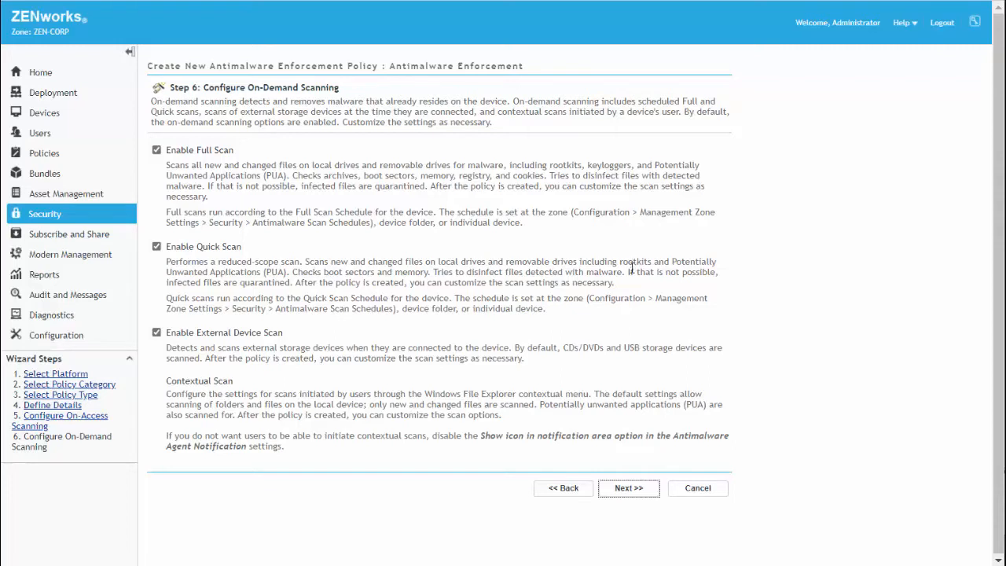
pyautogui.click(645, 491)
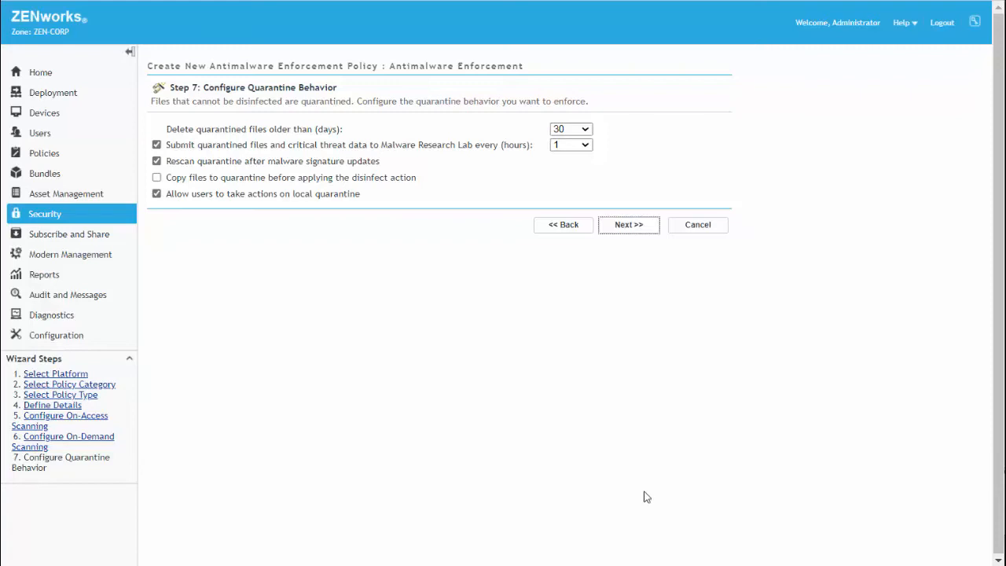
pyautogui.click(631, 233)
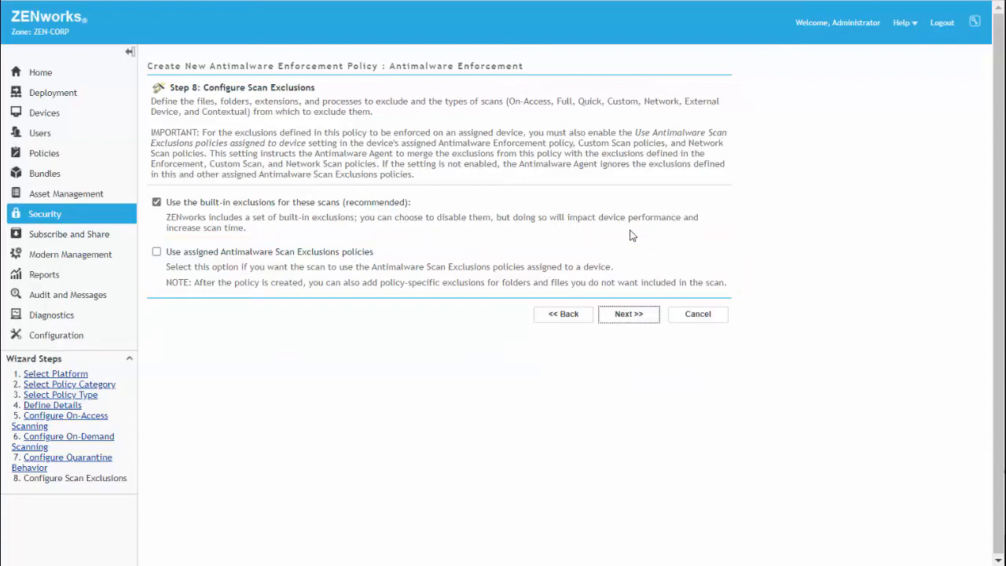
pyautogui.click(634, 316)
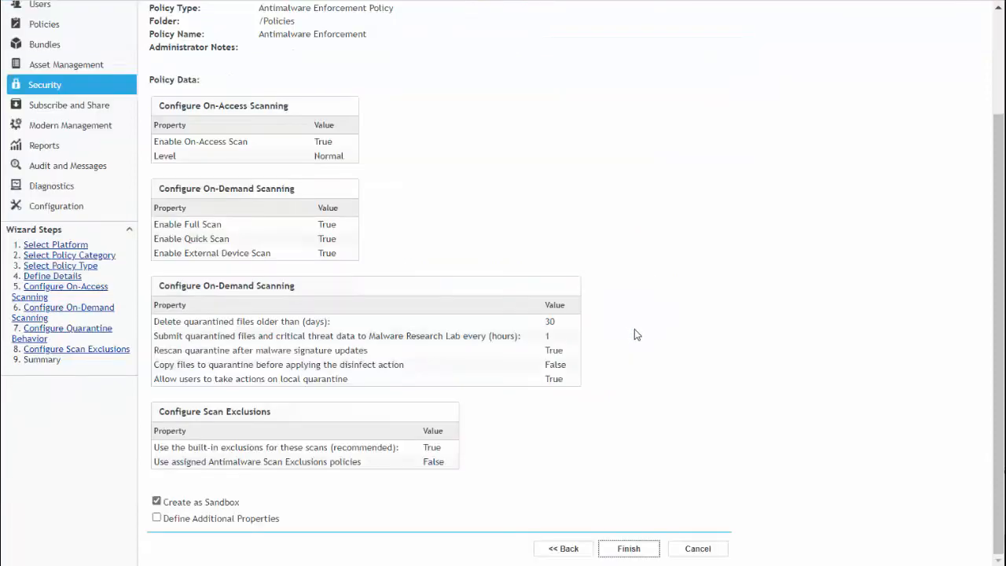
pyautogui.click(636, 552)
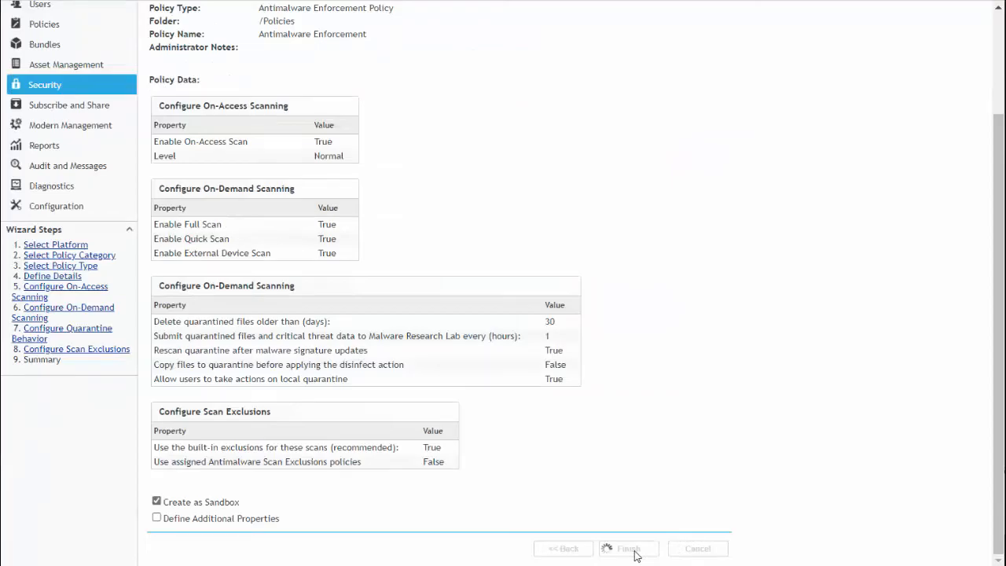
# Step: Open the details of the Antimalware Enforcement policy and review its On-Access Scan locations, scan behavior and remediate actions
pyautogui.click(52, 154)
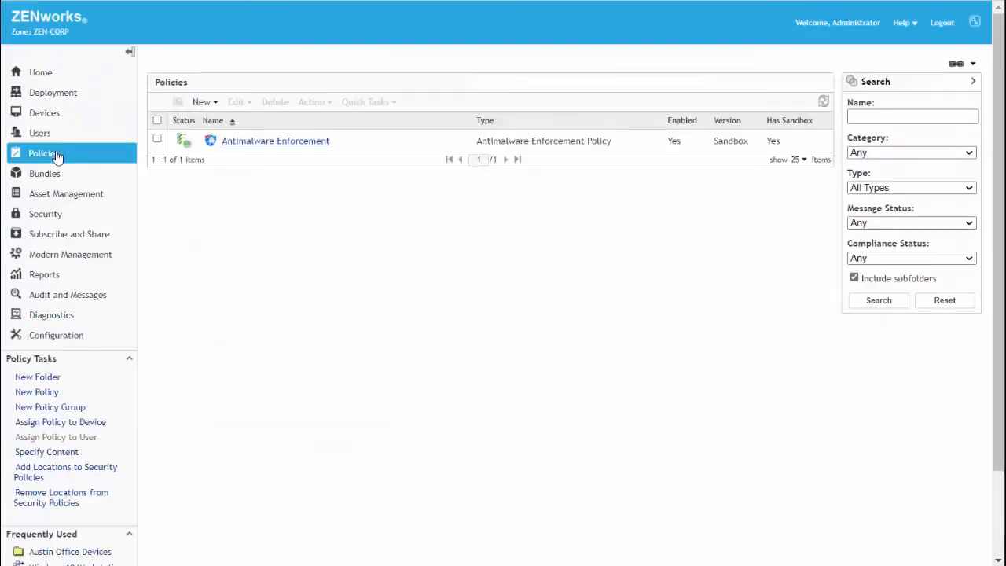
pyautogui.click(269, 144)
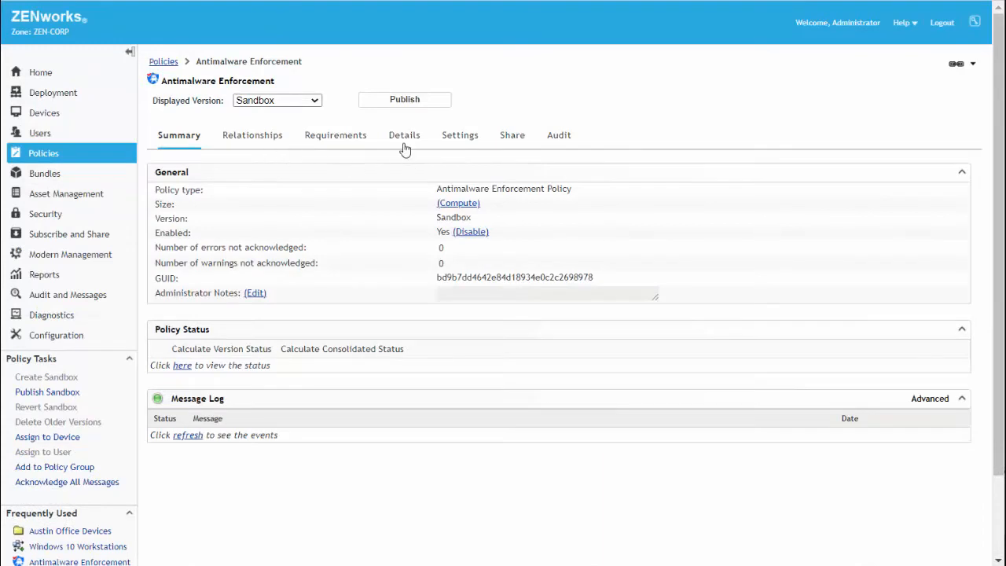
pyautogui.click(404, 141)
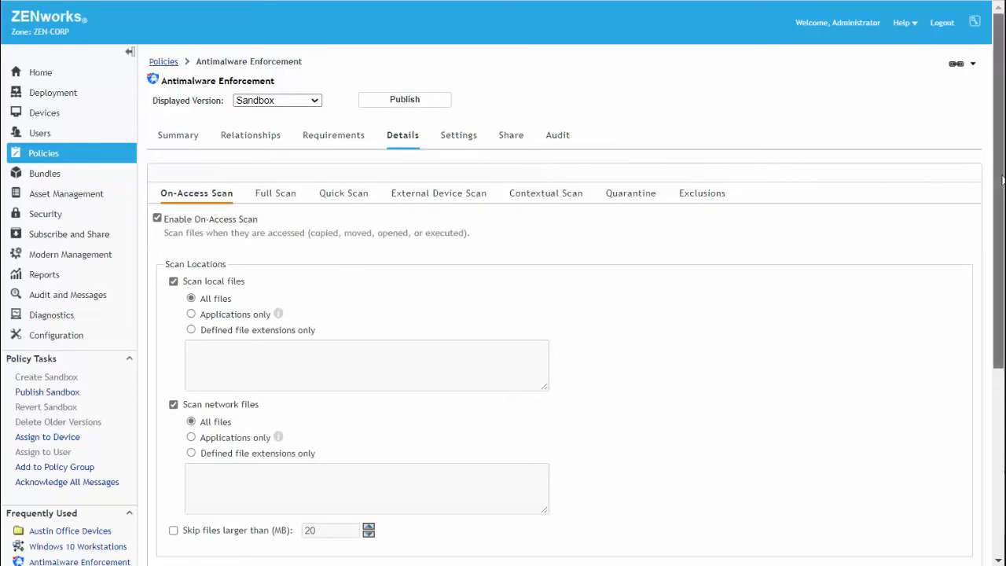
pyautogui.moveTo(1001, 171); pyautogui.dragTo(1001, 358)
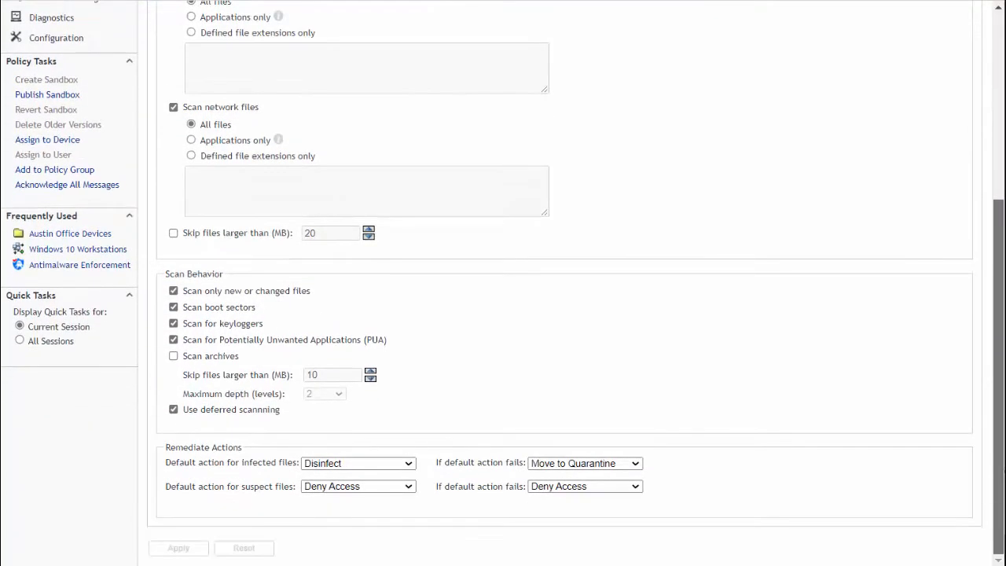
pyautogui.scroll(3, 982, 204)
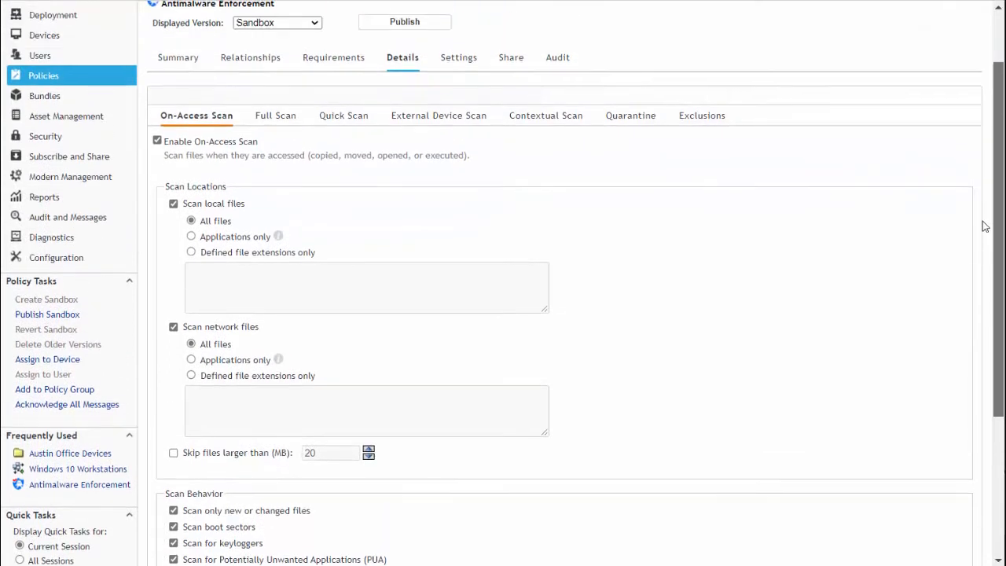
pyautogui.scroll(1, 983, 179)
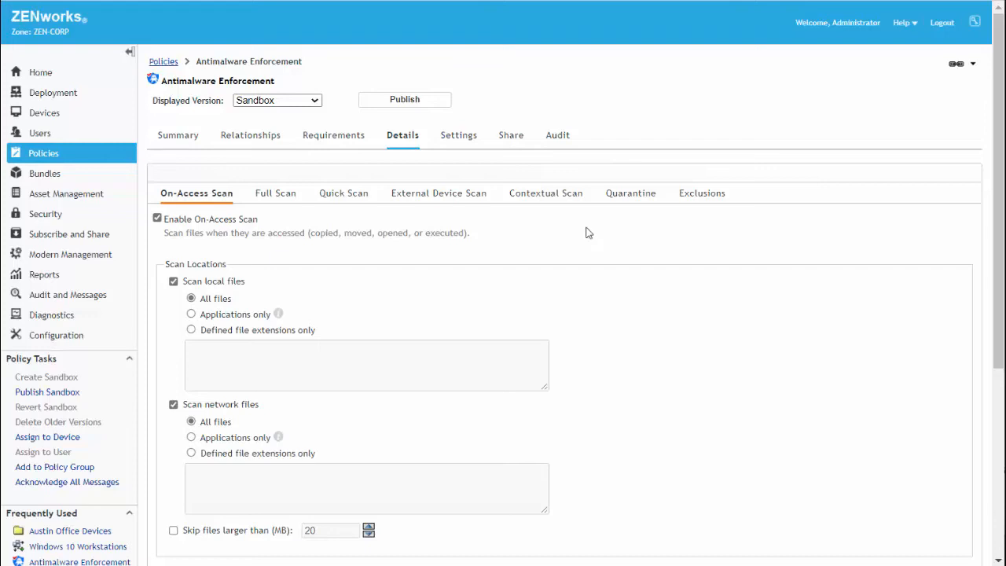
# Step: Review the Full Scan and Quick Scan settings of the Antimalware Enforcement policy, including scan targets and scan behavior
pyautogui.click(274, 195)
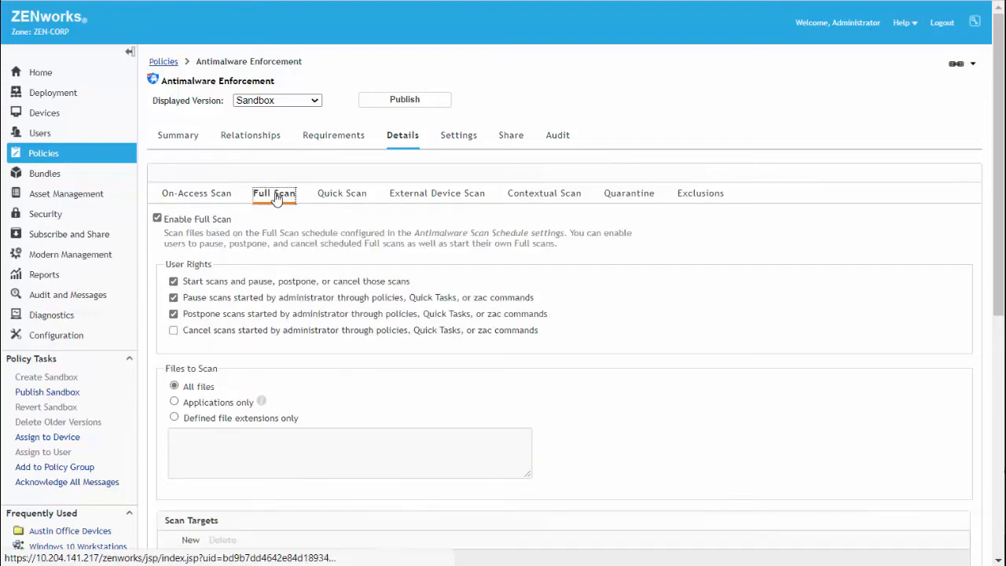
pyautogui.scroll(-5, 998, 245)
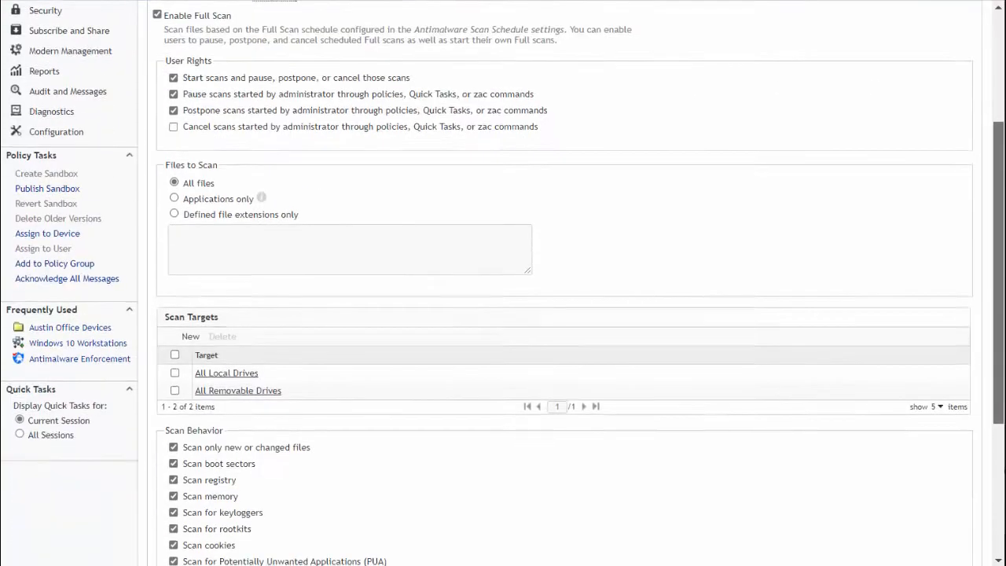
pyautogui.scroll(1, 998, 246)
pyautogui.scroll(4, 970, 269)
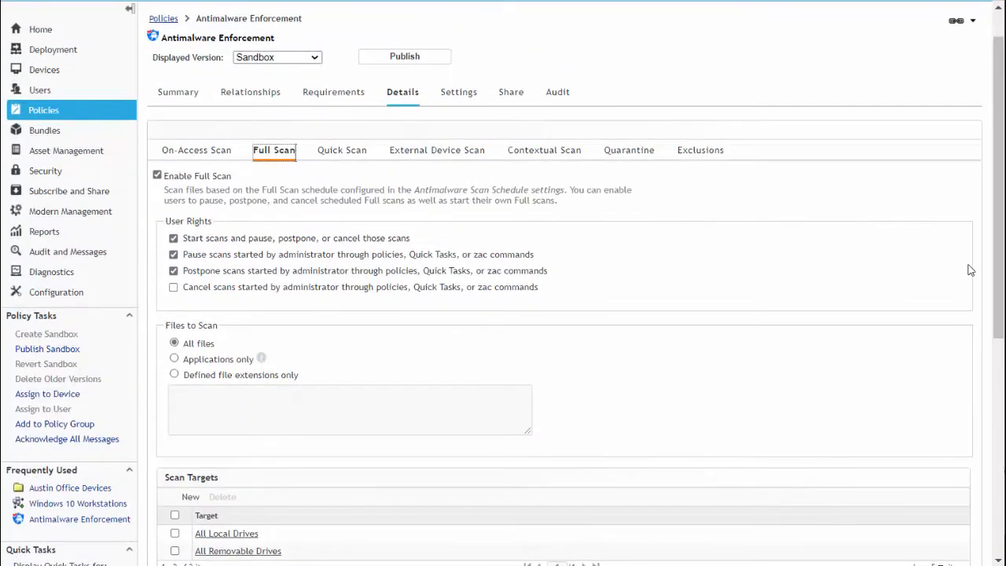
pyautogui.click(351, 155)
pyautogui.scroll(-5, 1000, 211)
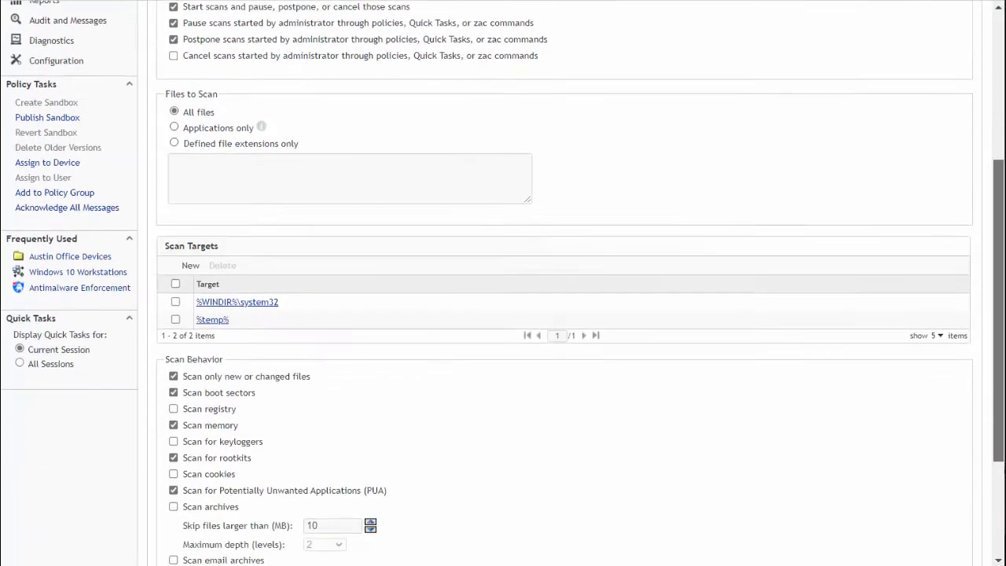
pyautogui.scroll(4, 975, 308)
# Step: Review the policy's External Device Scan, Contextual Scan, Quarantine and Exclusions settings
pyautogui.click(440, 125)
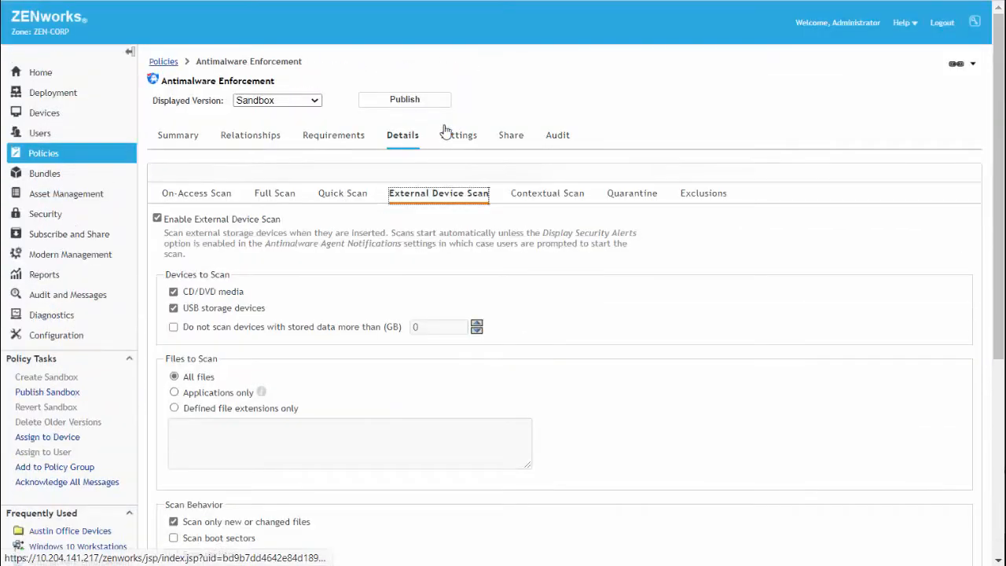
pyautogui.scroll(-5, 983, 257)
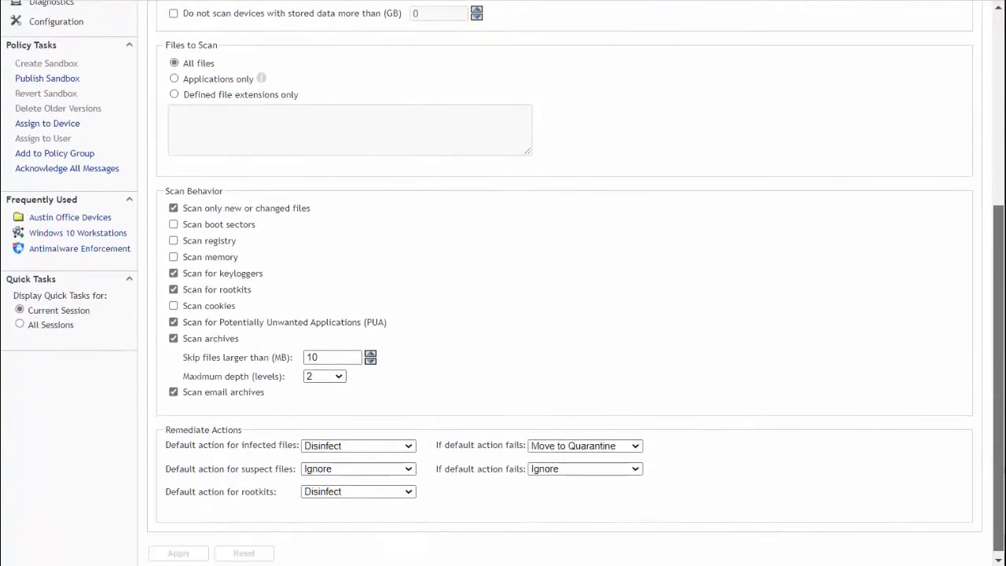
pyautogui.scroll(3, 982, 257)
pyautogui.click(537, 114)
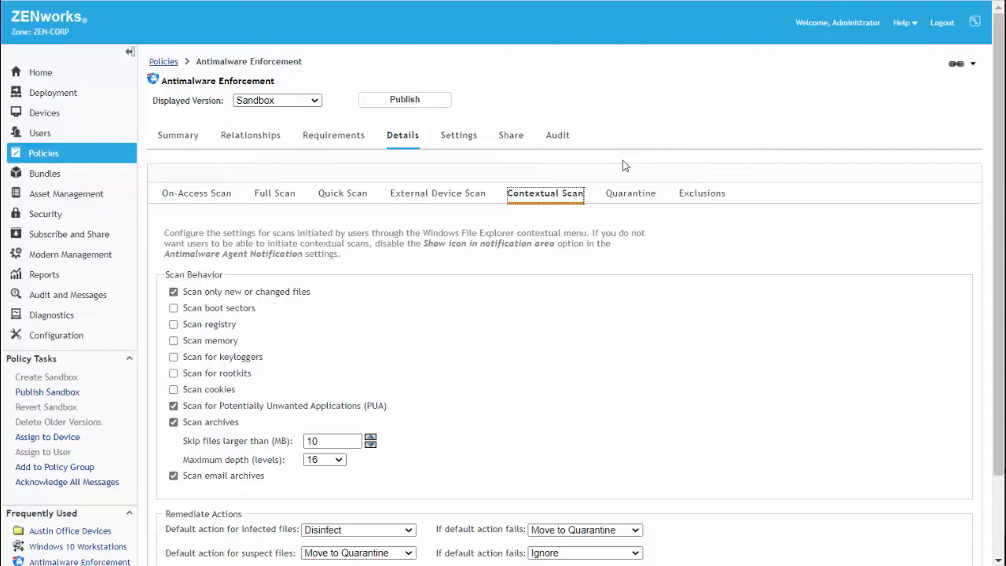
pyautogui.click(645, 203)
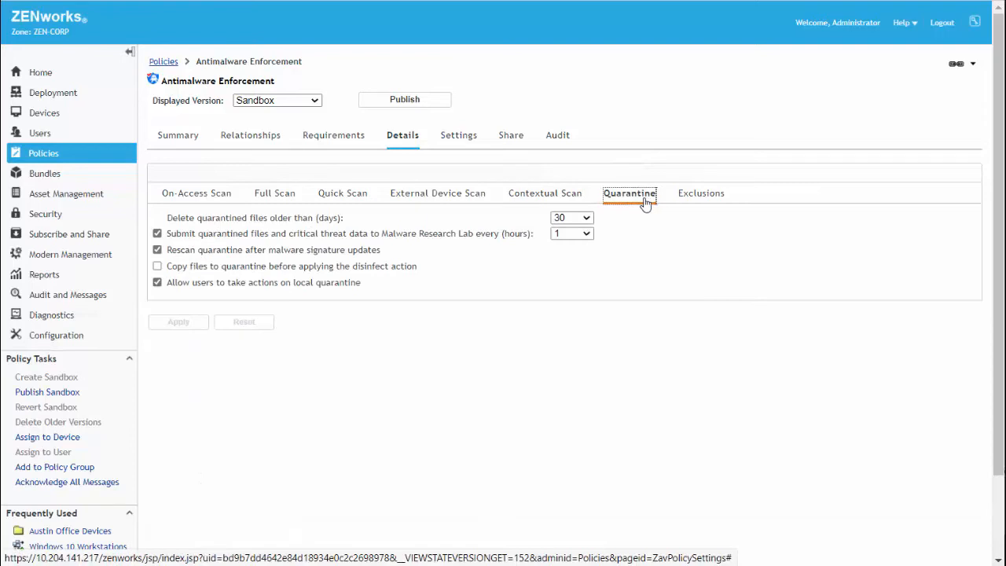
pyautogui.click(717, 196)
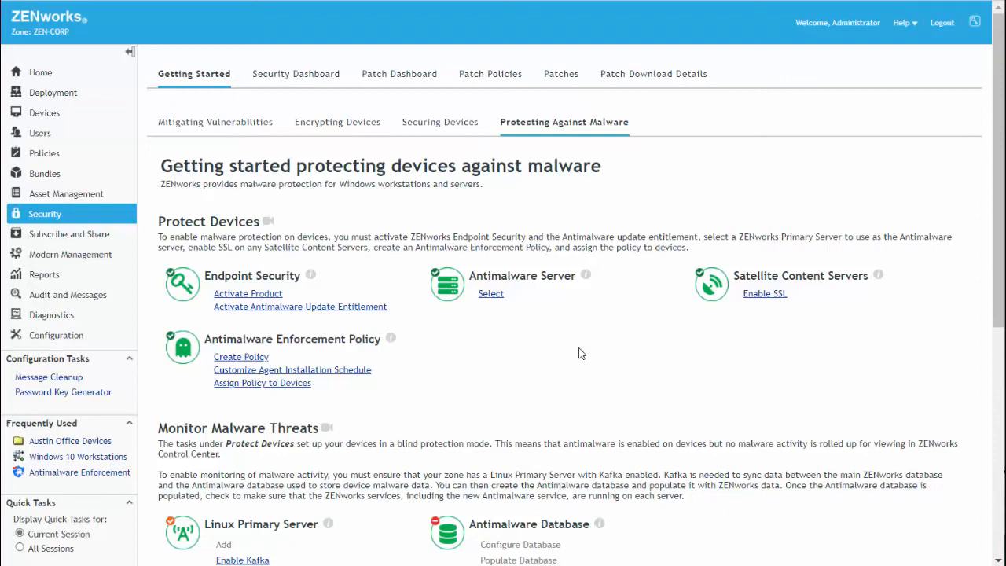
# Step: Examine the zone-wide Antimalware Agent Schedules for scans, malware signature updates and agent updates
pyautogui.click(326, 377)
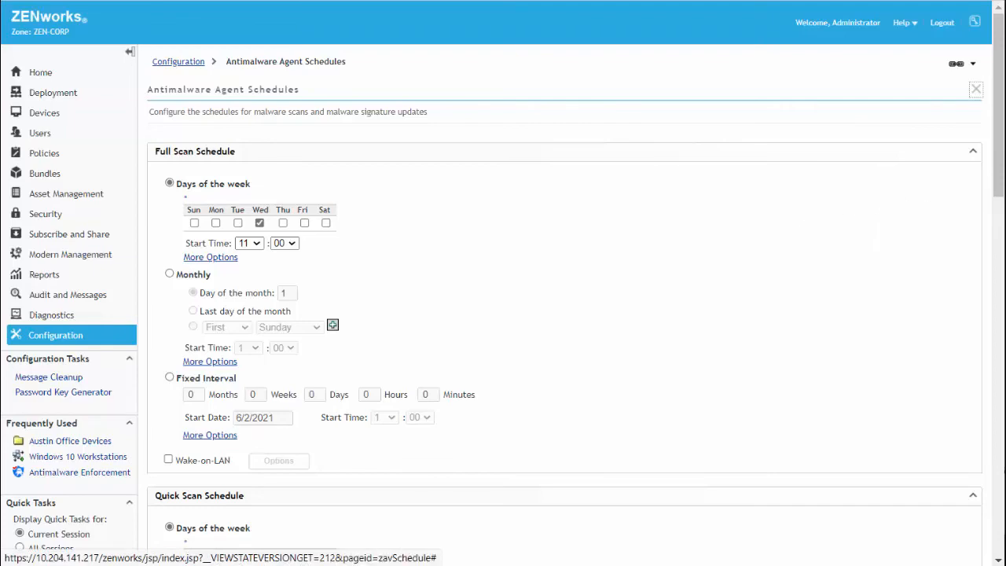
pyautogui.scroll(-12, 1000, 172)
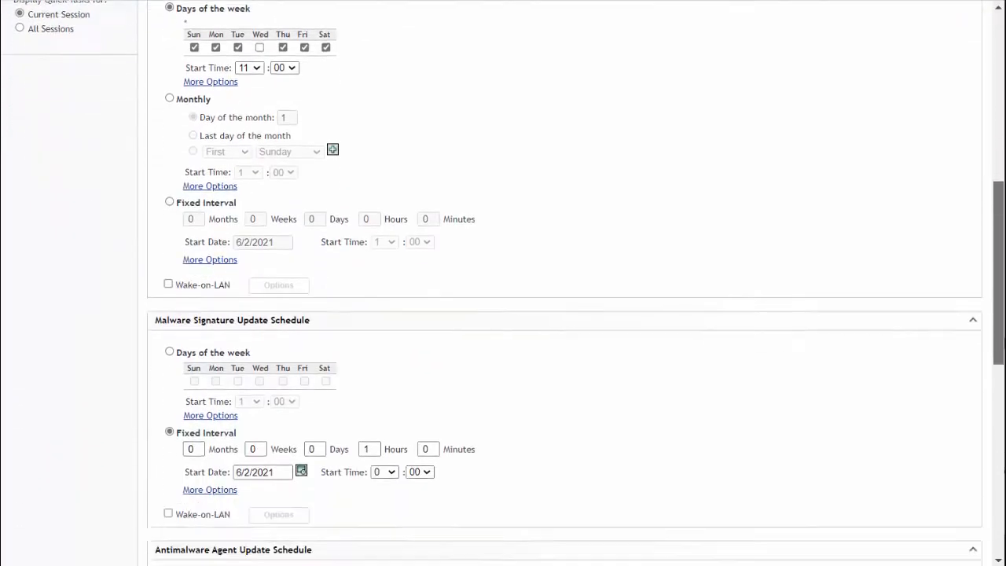
pyautogui.scroll(-3, 1001, 315)
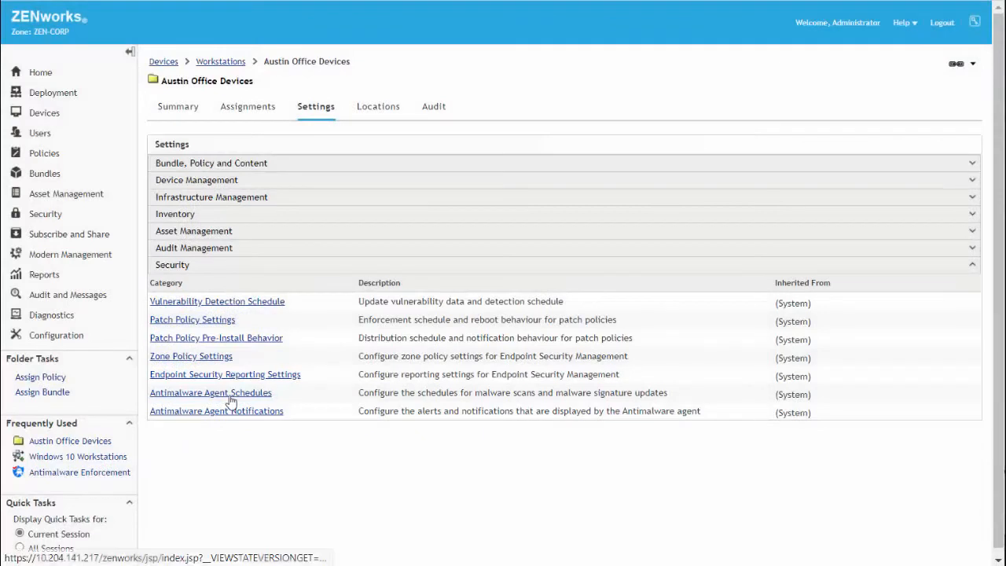
# Step: Override the Antimalware Agent Schedules for the Austin Office Devices folder, set agent installation to Saturday, and close the schedule settings with OK
pyautogui.click(231, 401)
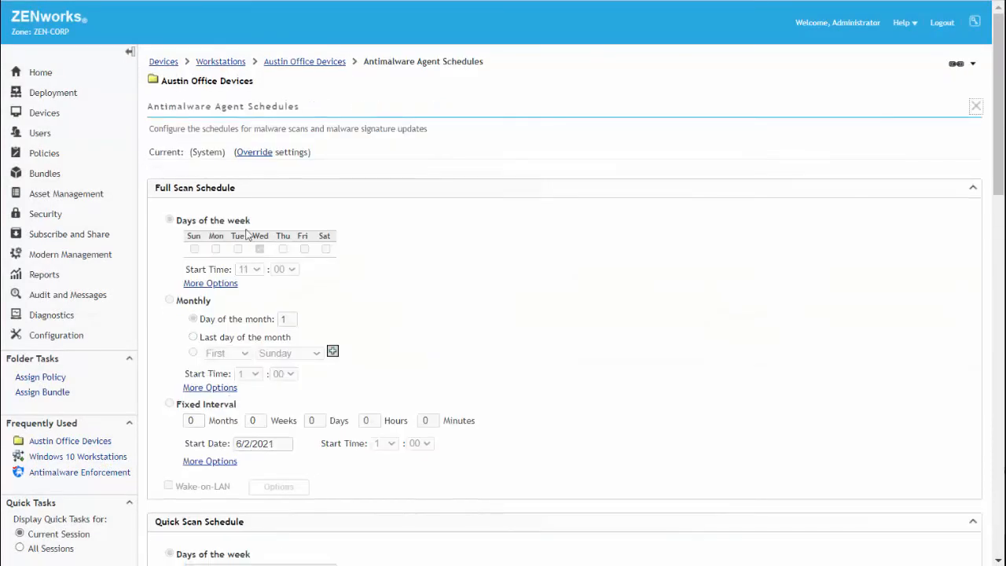
pyautogui.click(254, 154)
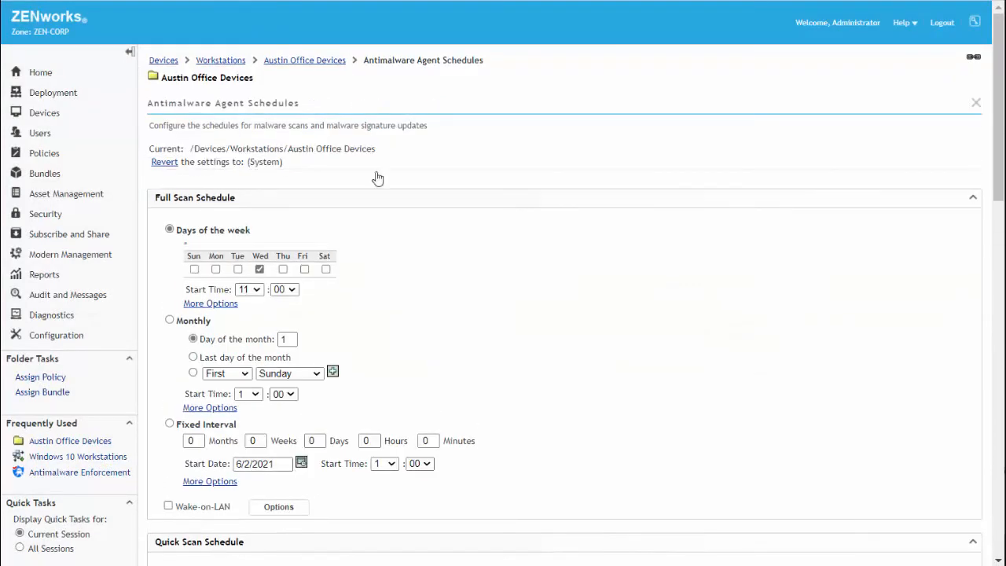
pyautogui.moveTo(990, 143); pyautogui.dragTo(1002, 527)
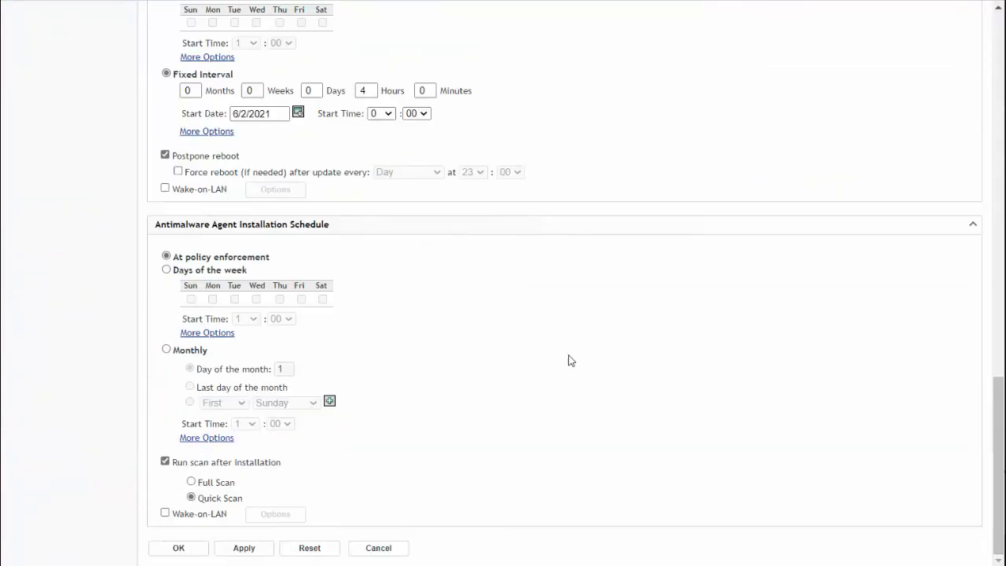
pyautogui.click(166, 271)
pyautogui.click(322, 309)
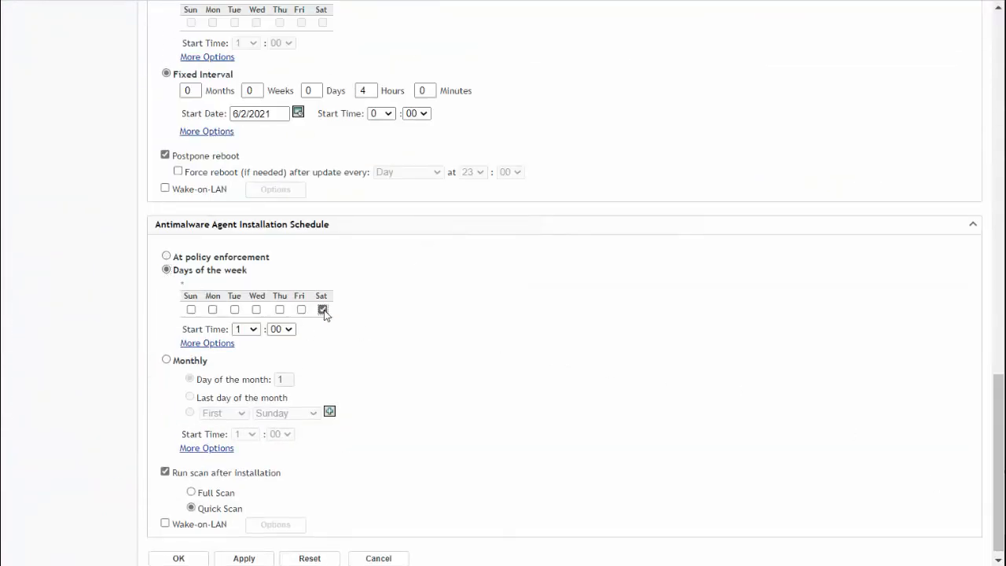
pyautogui.scroll(-1, 319, 423)
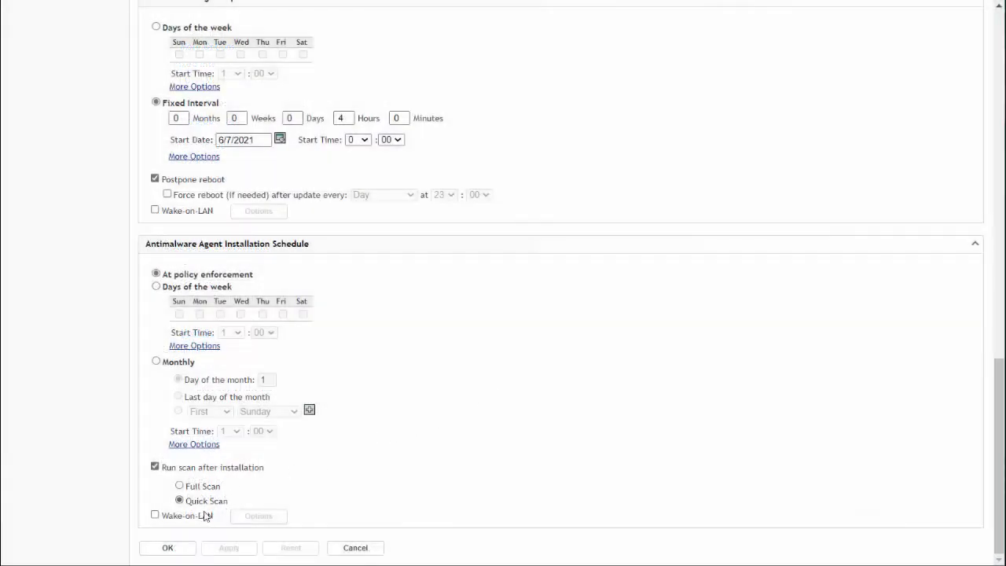
pyautogui.click(163, 550)
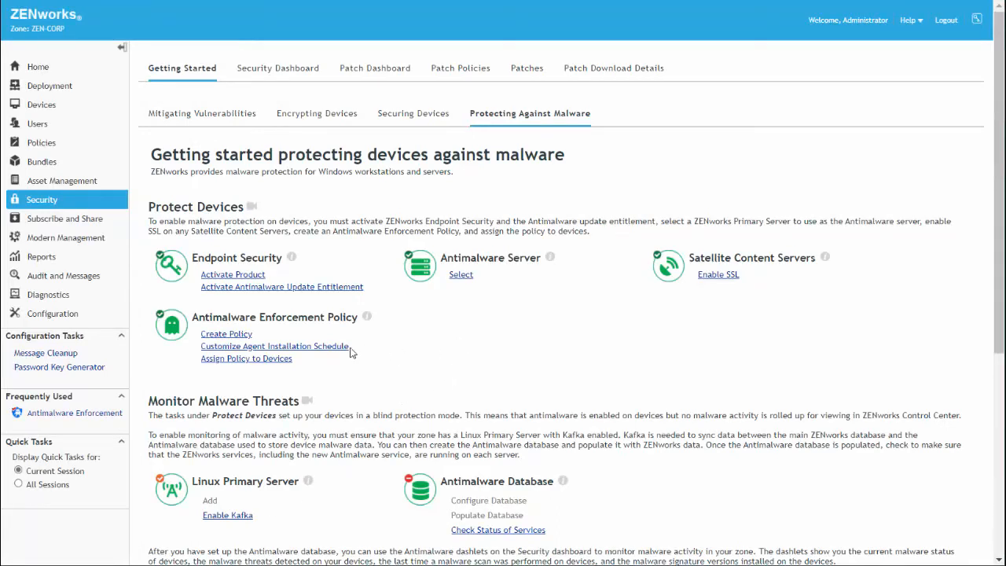
# Step: Start assigning a policy to devices and choose the Austin Office Devices folder under Workstations as the target
pyautogui.click(271, 358)
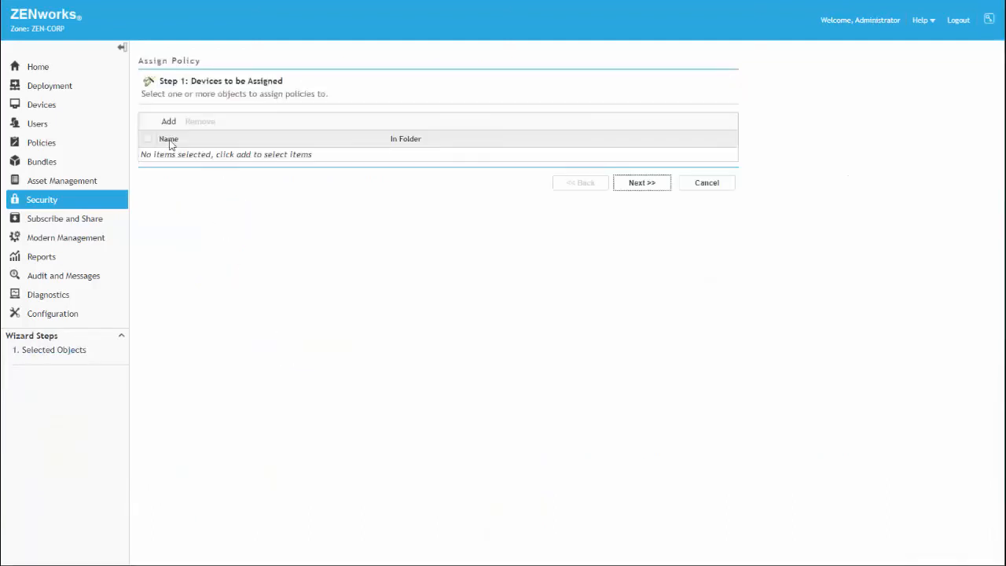
pyautogui.click(167, 122)
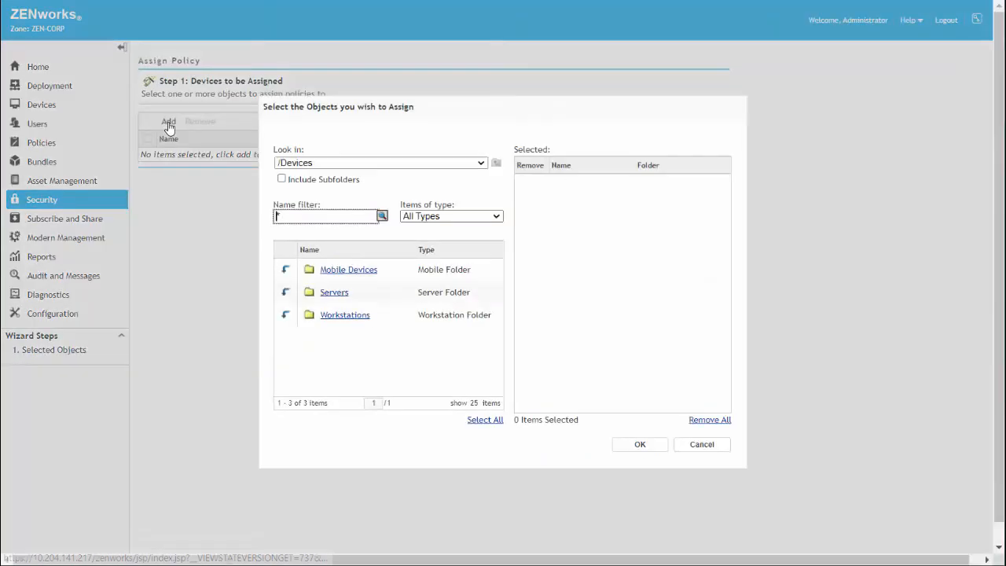
pyautogui.click(285, 316)
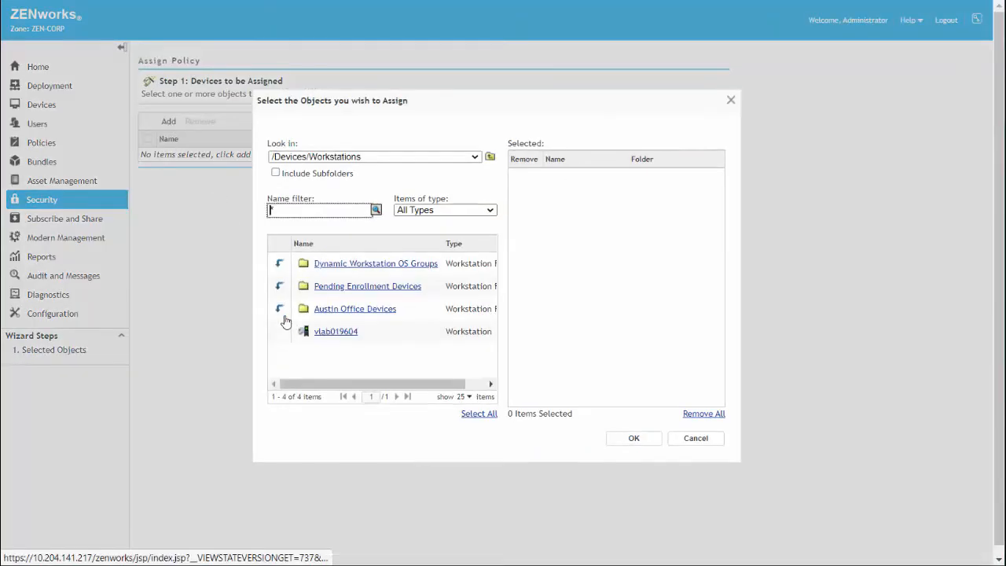
pyautogui.click(342, 309)
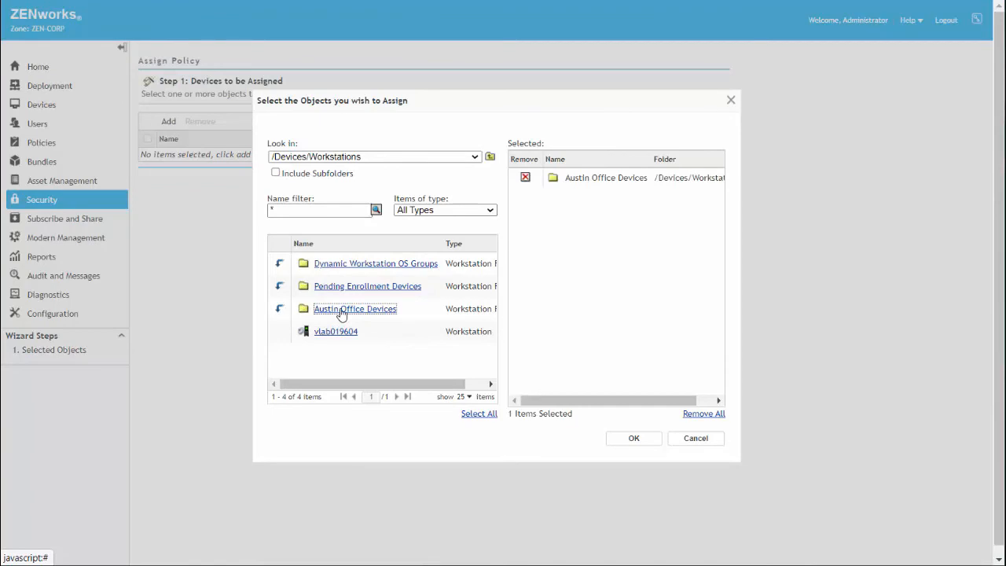
pyautogui.click(633, 439)
pyautogui.click(634, 192)
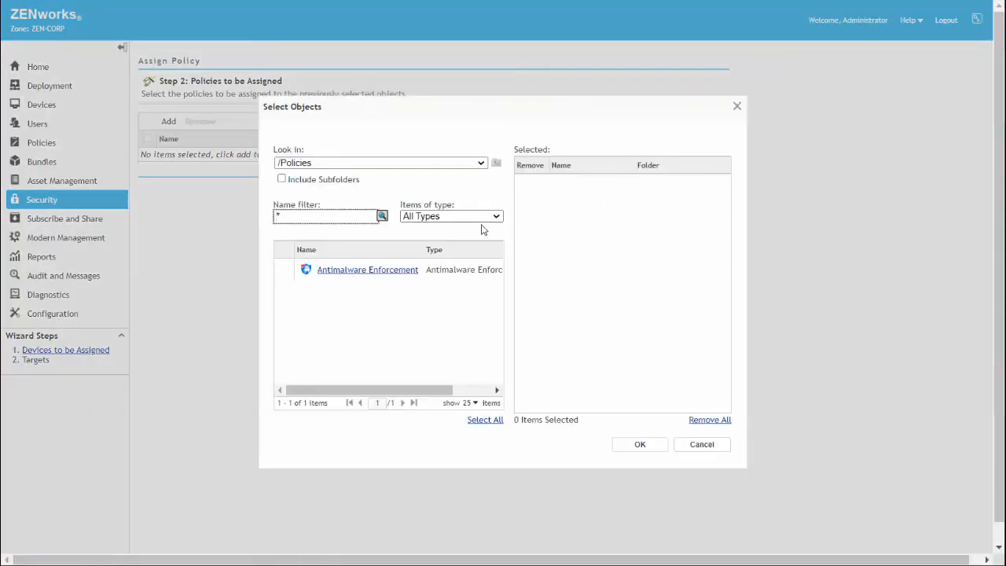
# Step: Choose the Antimalware Enforcement policy for the assignment, enforce it immediately on all assigned devices, and finish the assignment
pyautogui.click(365, 271)
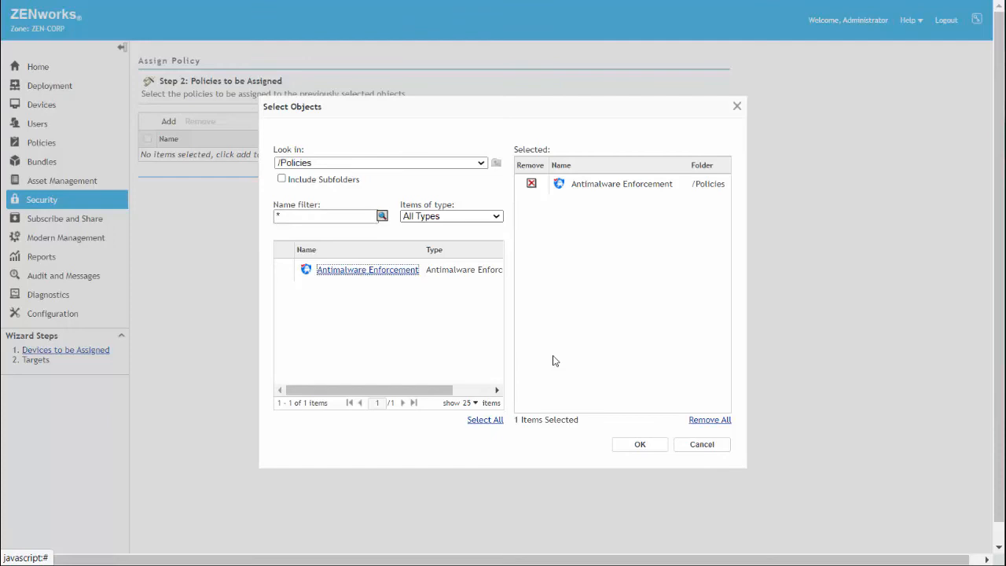
pyautogui.click(643, 445)
pyautogui.click(633, 201)
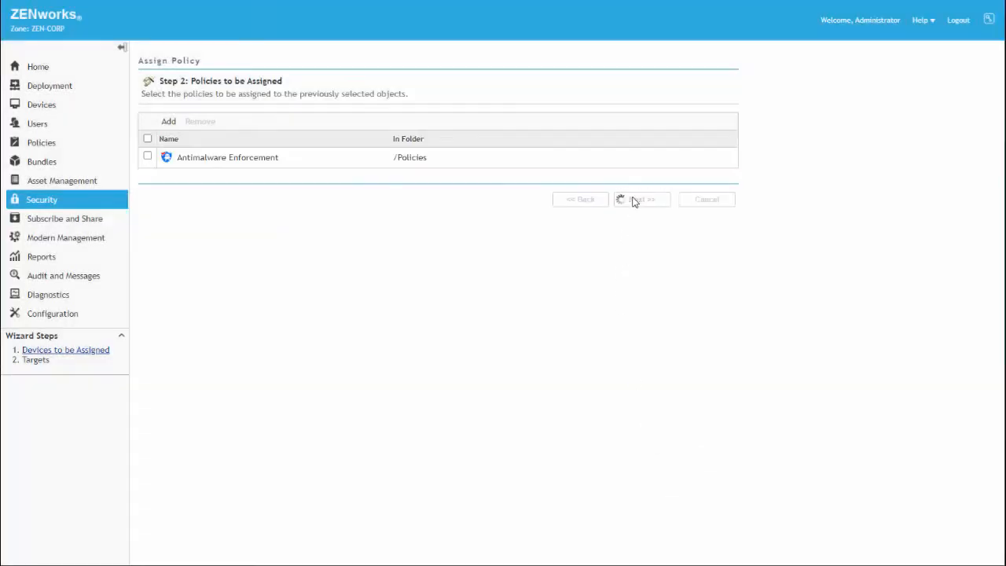
pyautogui.click(147, 171)
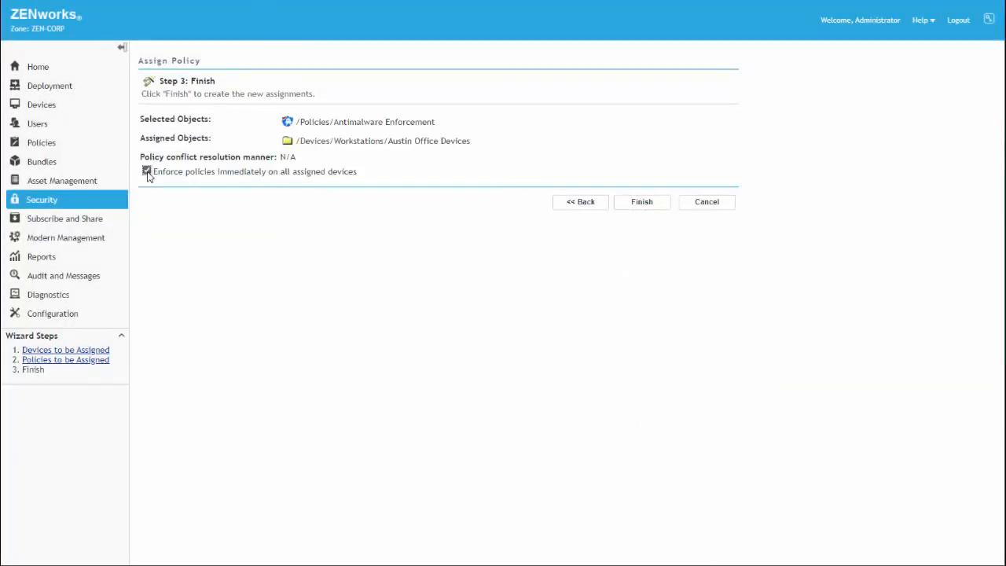
pyautogui.click(628, 209)
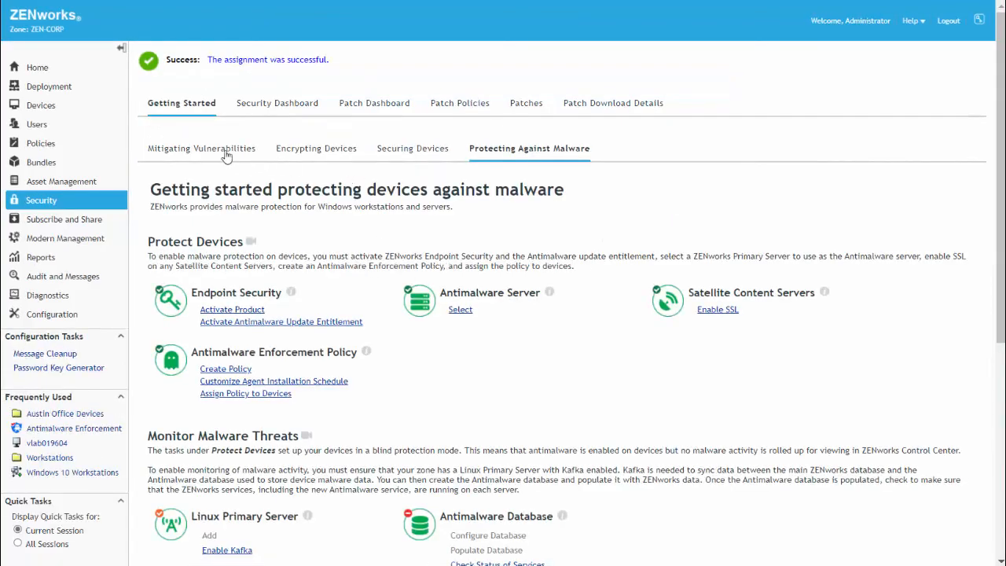
# Step: Publish the sandbox version of the Antimalware Enforcement policy from the policies list
pyautogui.click(46, 153)
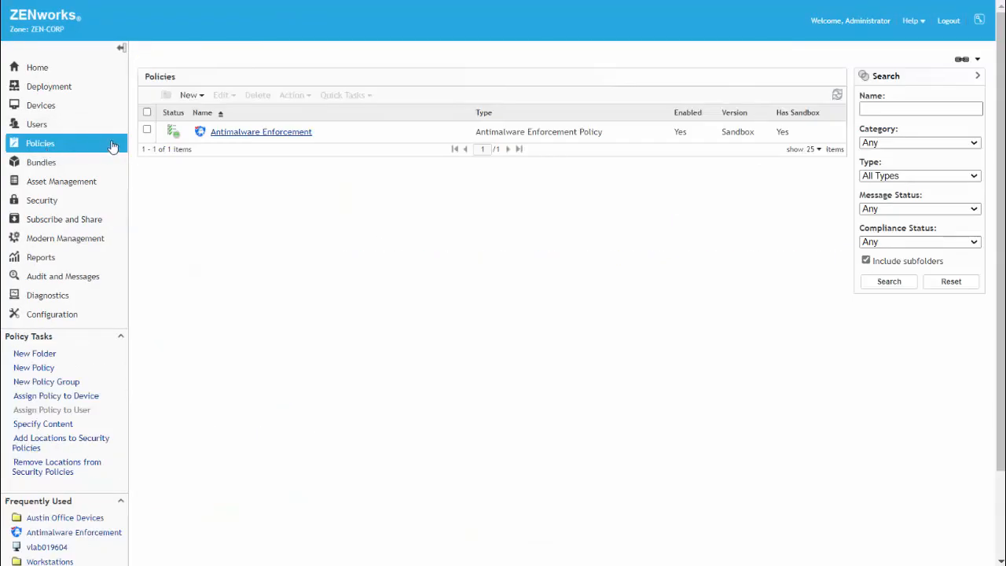
pyautogui.click(147, 131)
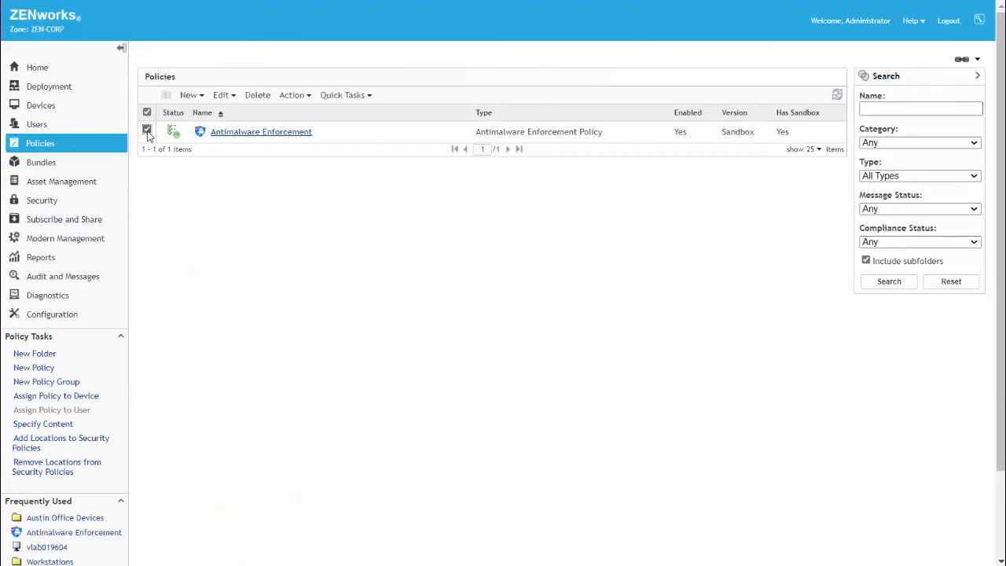
pyautogui.click(298, 96)
pyautogui.click(319, 196)
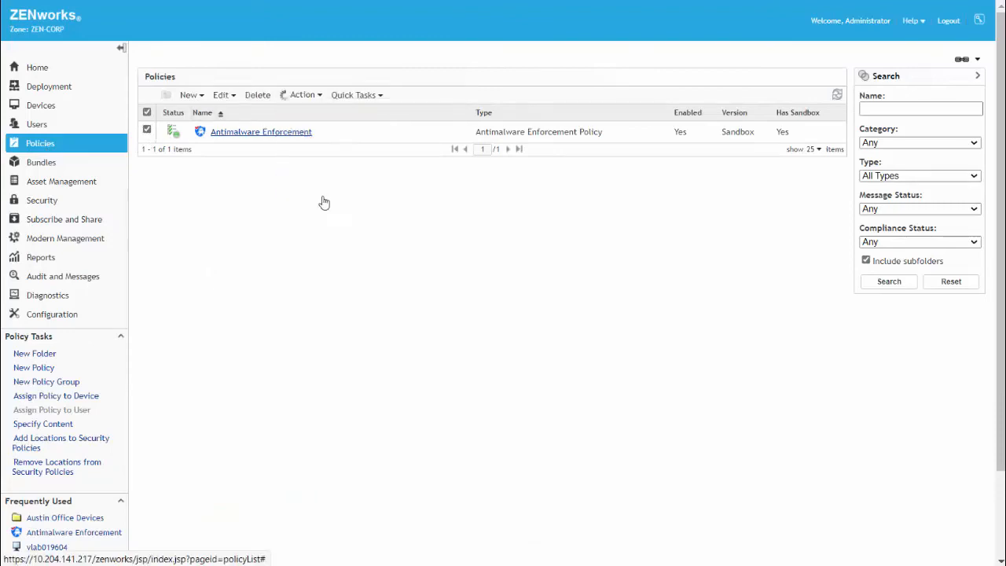
pyautogui.click(633, 340)
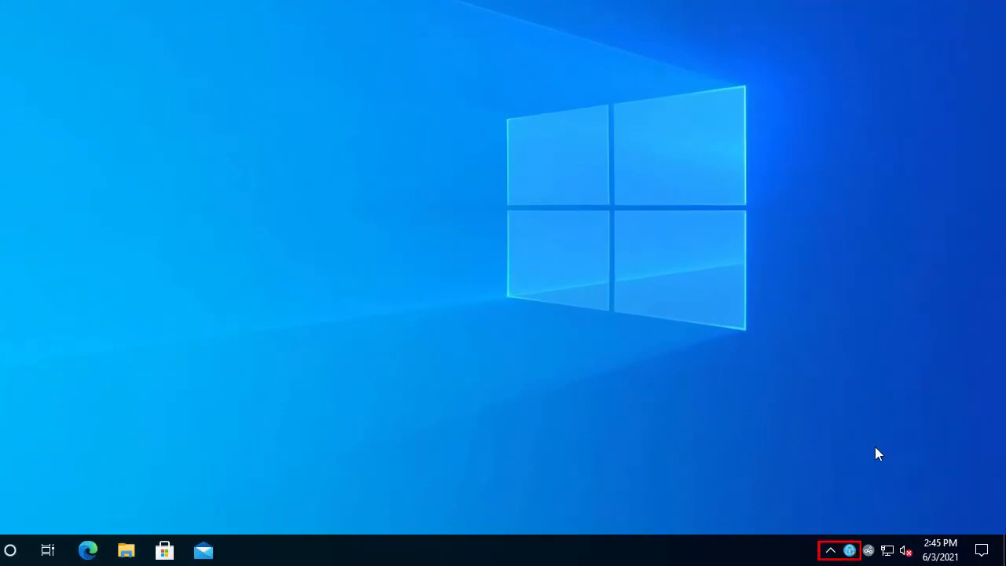
# Step: On the managed Windows device, open ZENworks Endpoint Security and examine its protection status, event log and scan options
pyautogui.click(850, 551)
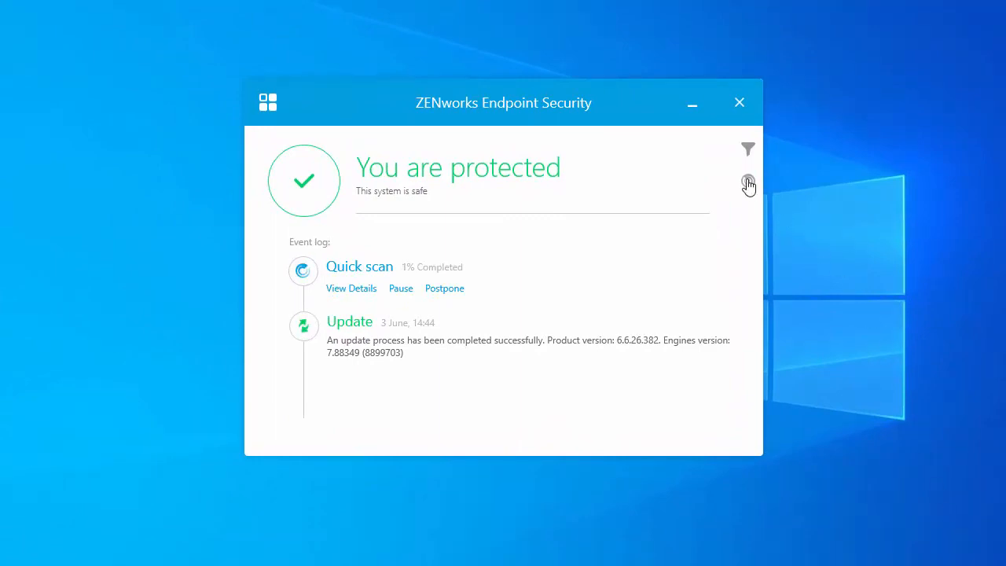
pyautogui.click(747, 182)
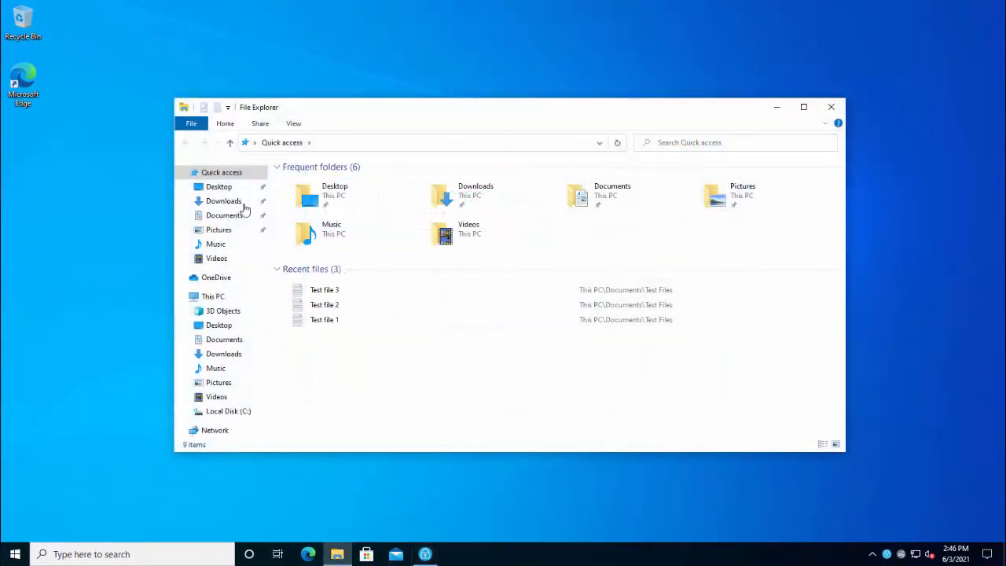
# Step: Scan the Test Files folder in Documents with ZENworks Endpoint Security and bring up the agent's event log for the scan
pyautogui.click(228, 215)
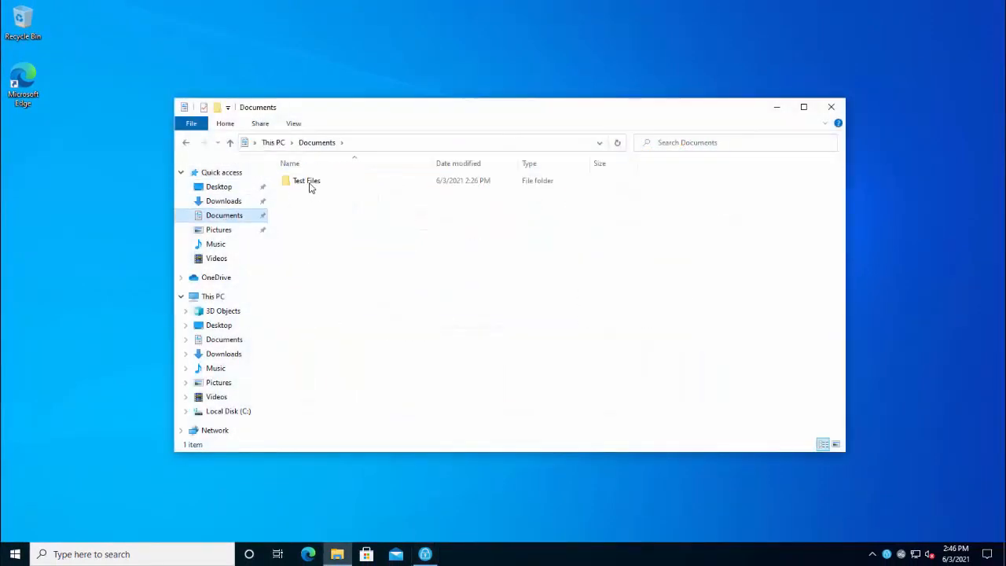
pyautogui.click(309, 183)
pyautogui.rightClick(310, 183)
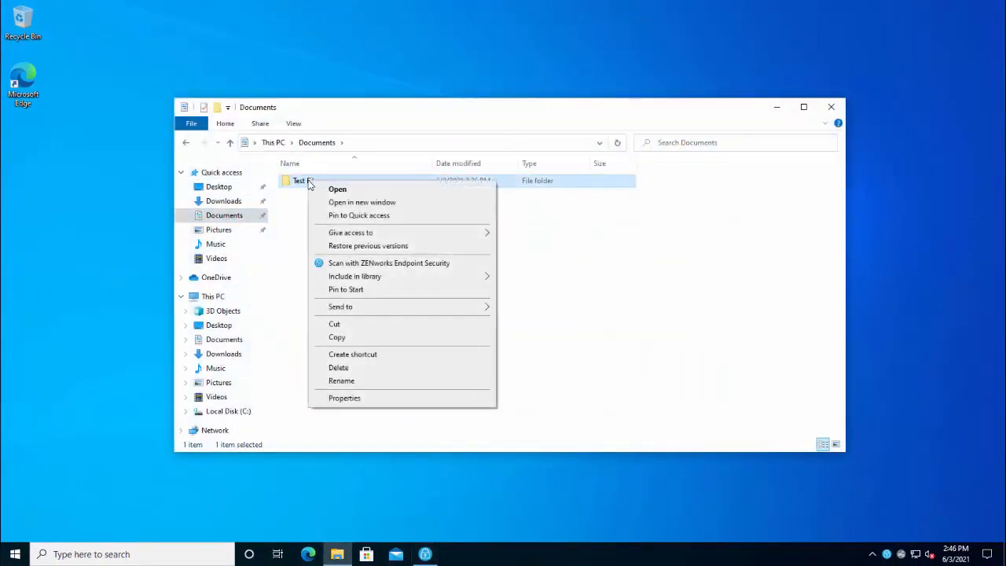
pyautogui.click(416, 265)
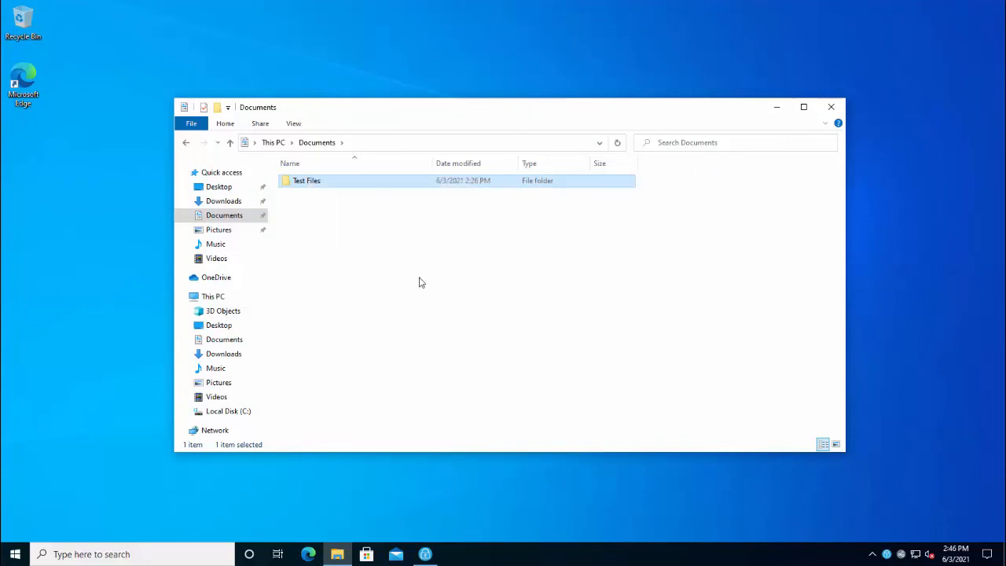
pyautogui.click(427, 554)
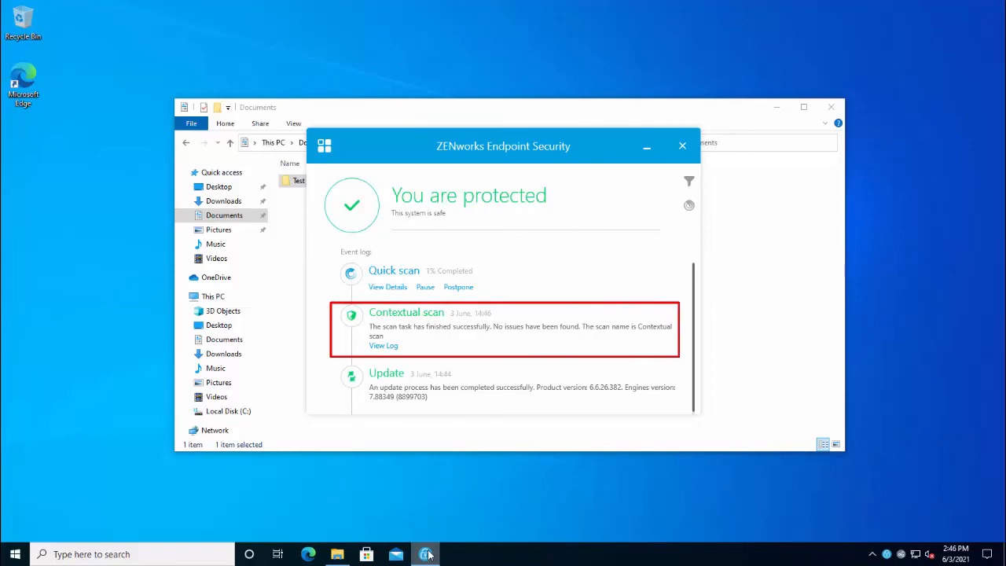